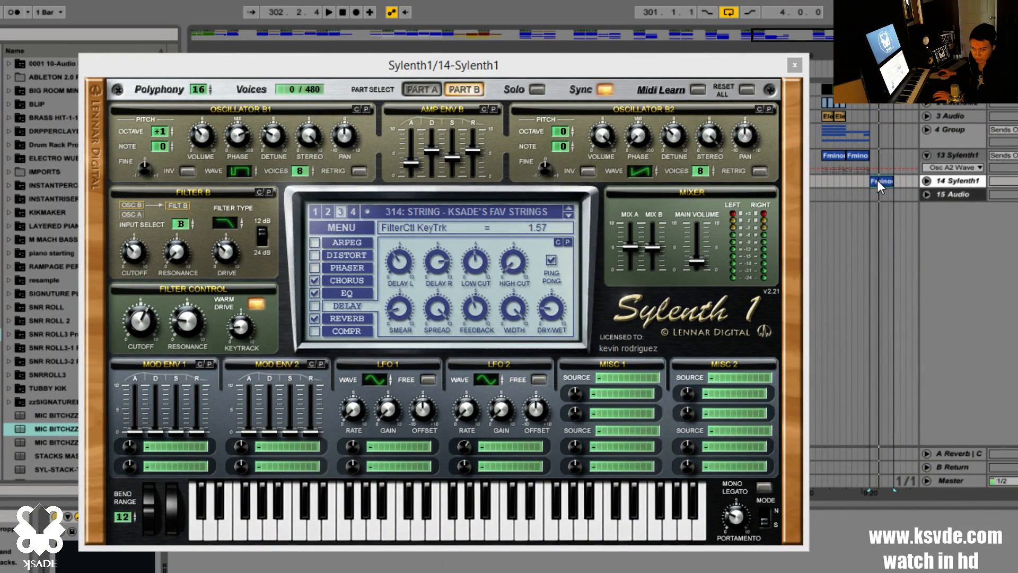
- Audition the bank 3 string presets KSADE'S FAV STRINGS, NEXUS, HIGHNESS and WARMTH OF DIGITAL while playing the clip
{"action": "key", "text": "space"}
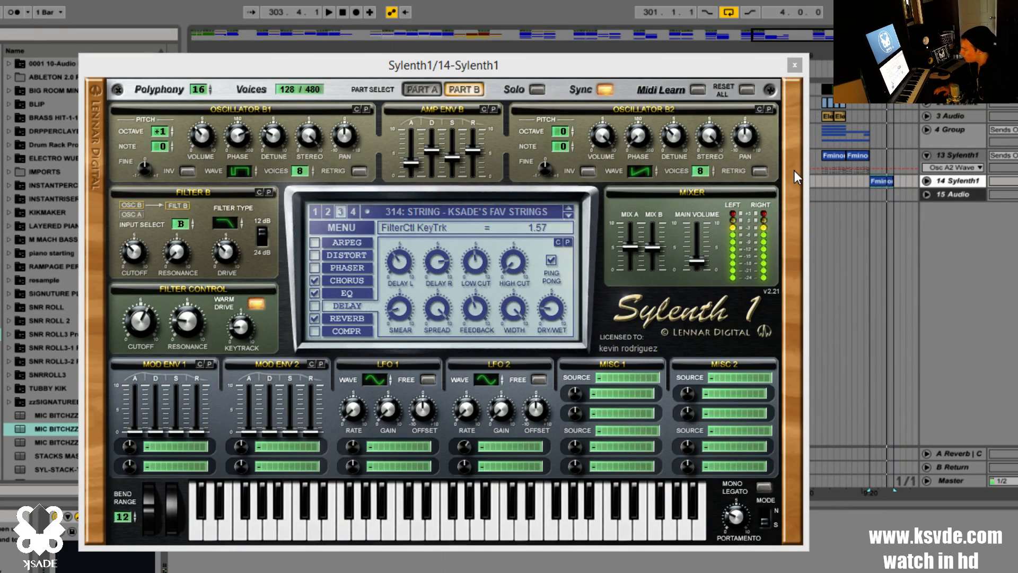
{"action": "key", "text": "space"}
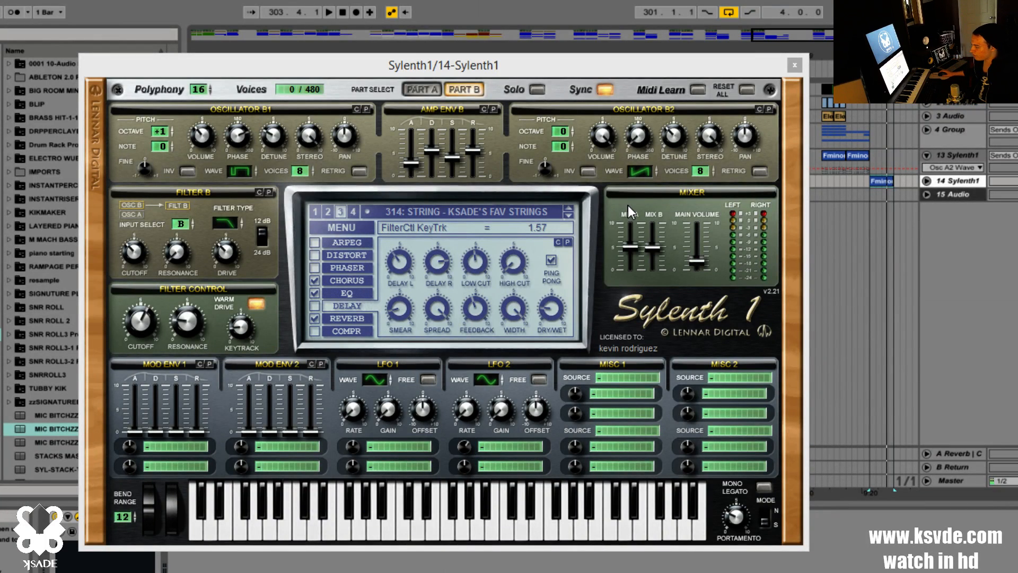
{"action": "left_click", "coordinate": [549, 259]}
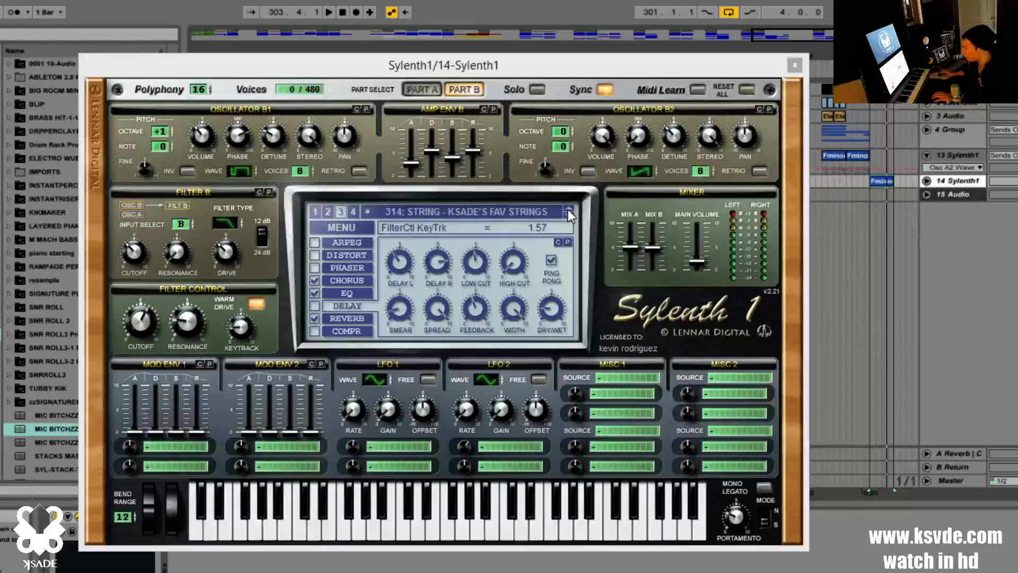
{"action": "left_click", "coordinate": [517, 209]}
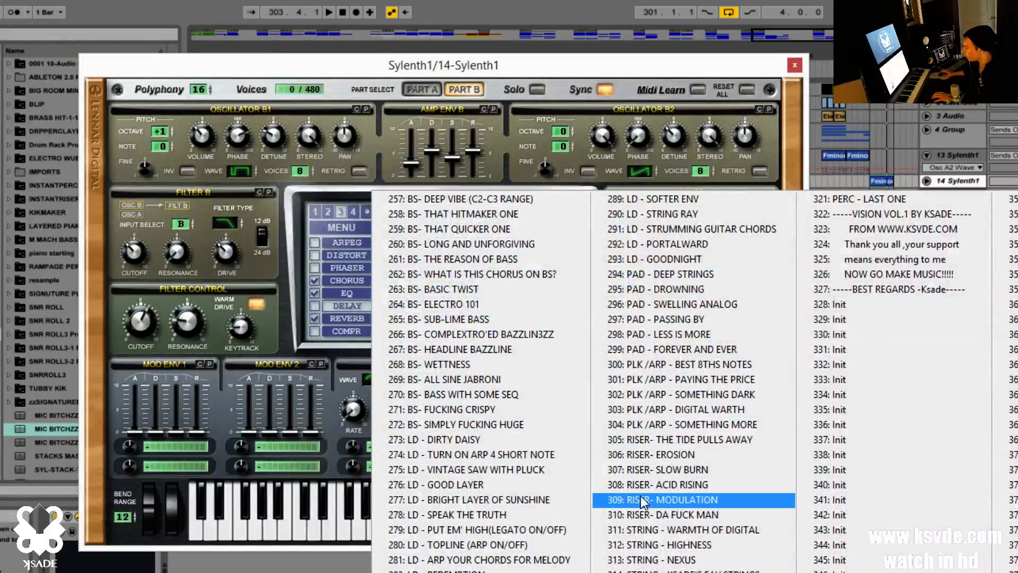
{"action": "left_click", "coordinate": [651, 561]}
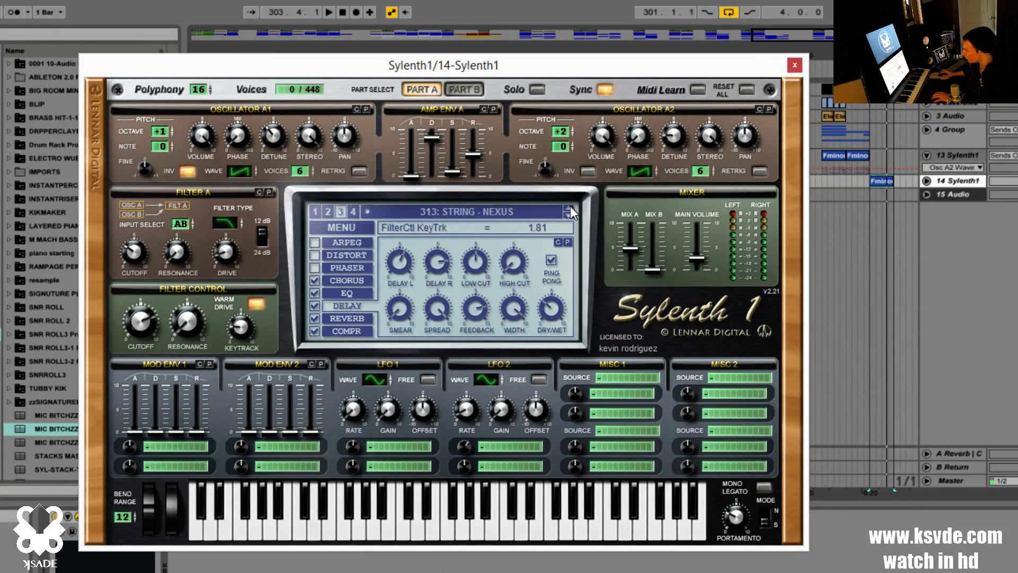
{"action": "key", "text": "space"}
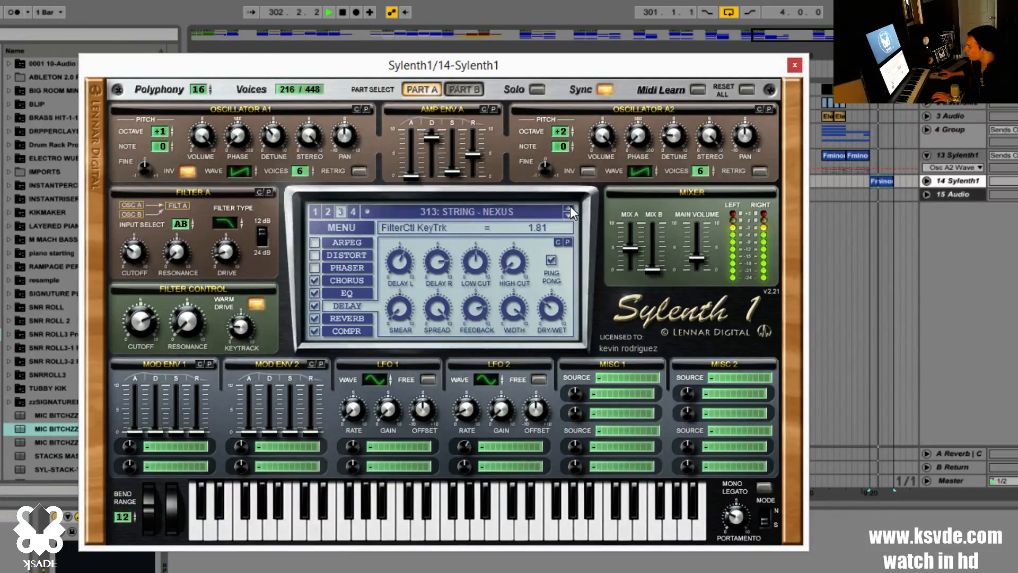
{"action": "left_click", "coordinate": [570, 205]}
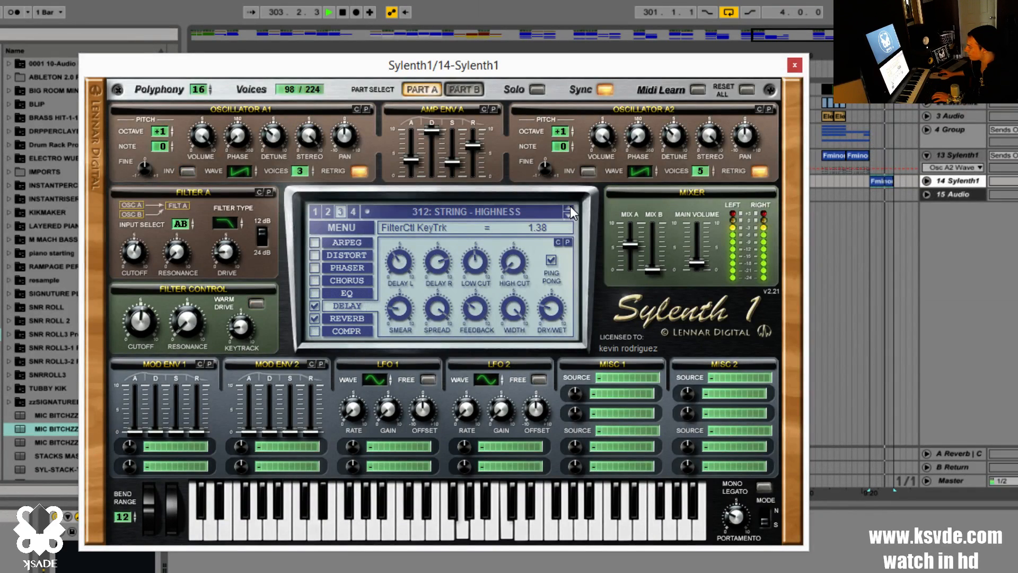
{"action": "left_click", "coordinate": [571, 206]}
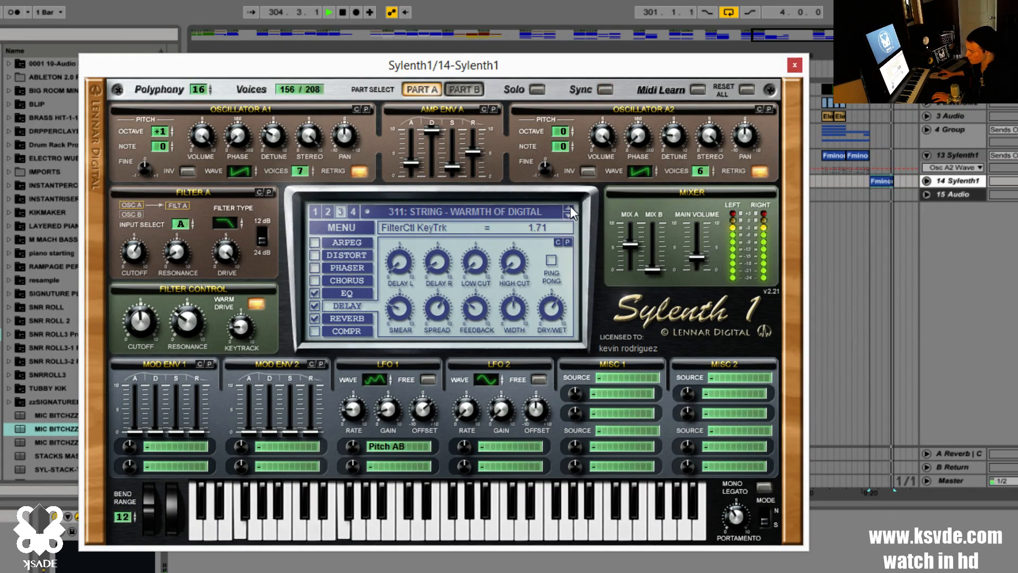
- Switch to preset bank 2 and audition OLD TAPE STRINGS and OLD TAPE STRINGS (HIGHER) with the clip playing
{"action": "left_click", "coordinate": [512, 214]}
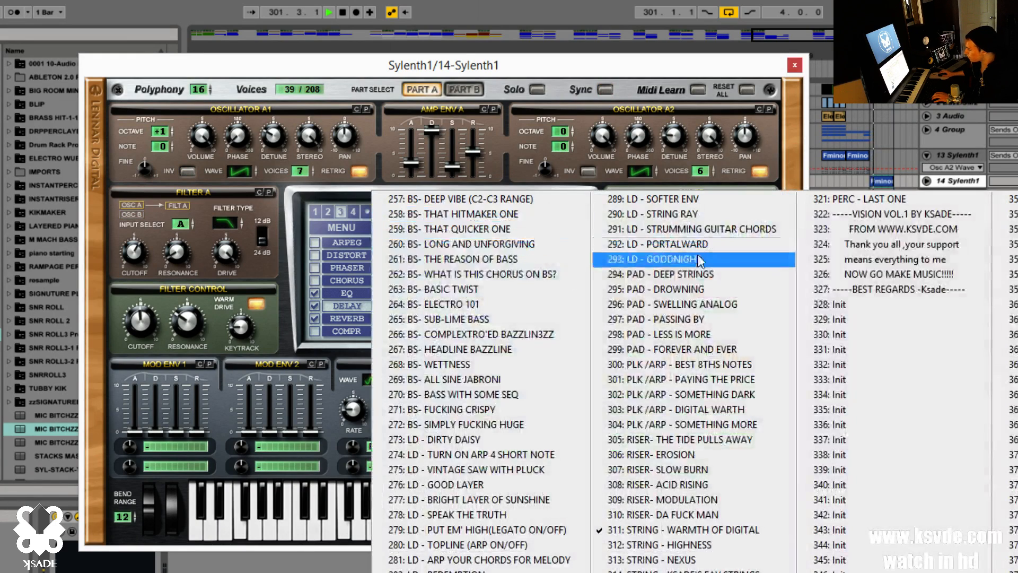
{"action": "left_click", "coordinate": [332, 211]}
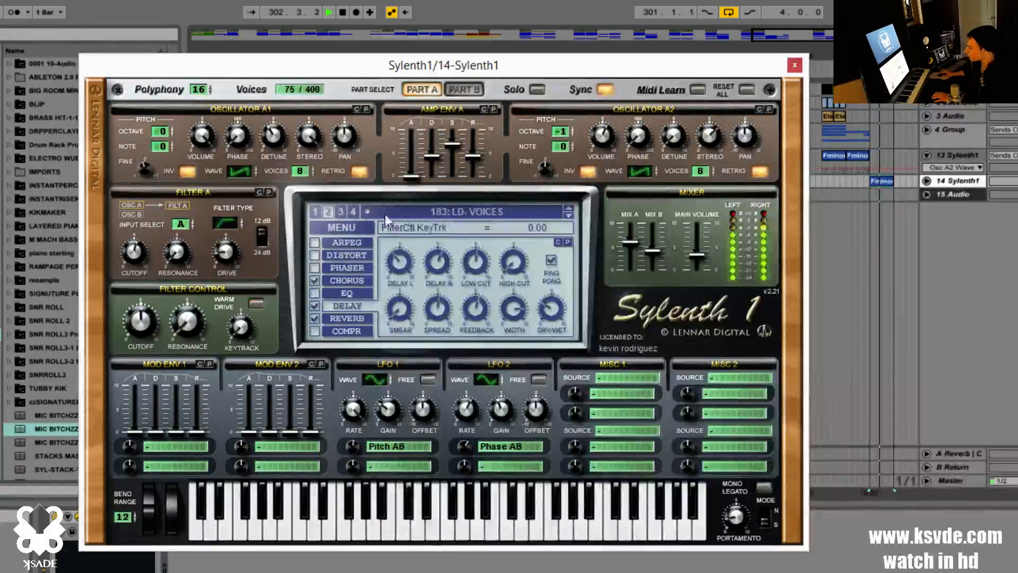
{"action": "double_click", "coordinate": [412, 216]}
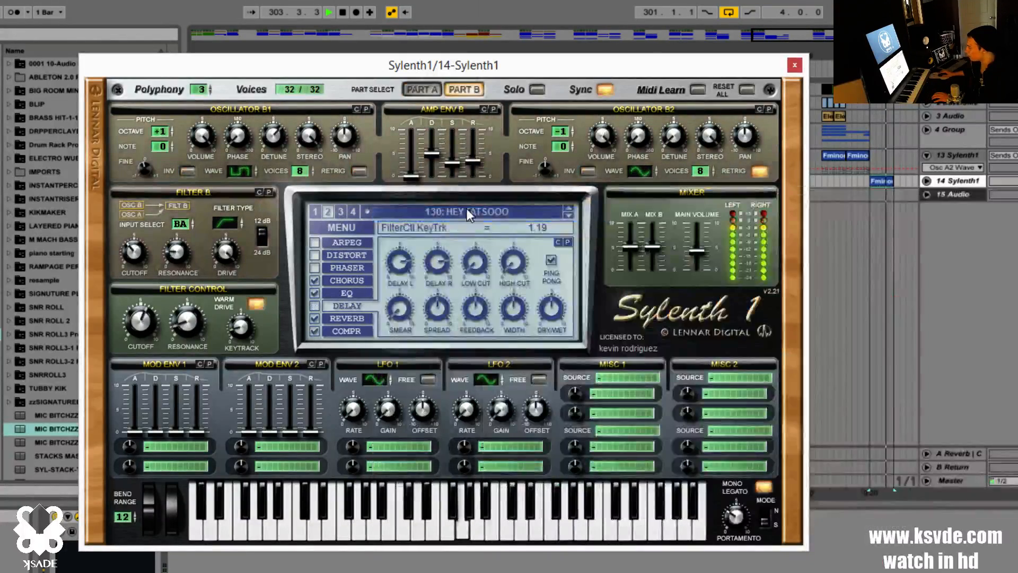
{"action": "left_click", "coordinate": [468, 212]}
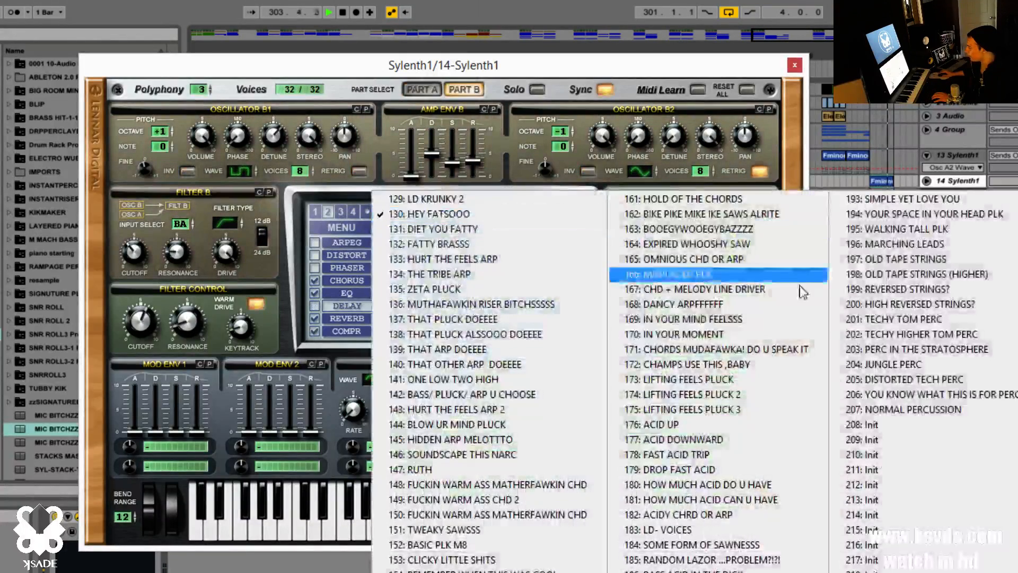
{"action": "left_click", "coordinate": [912, 256]}
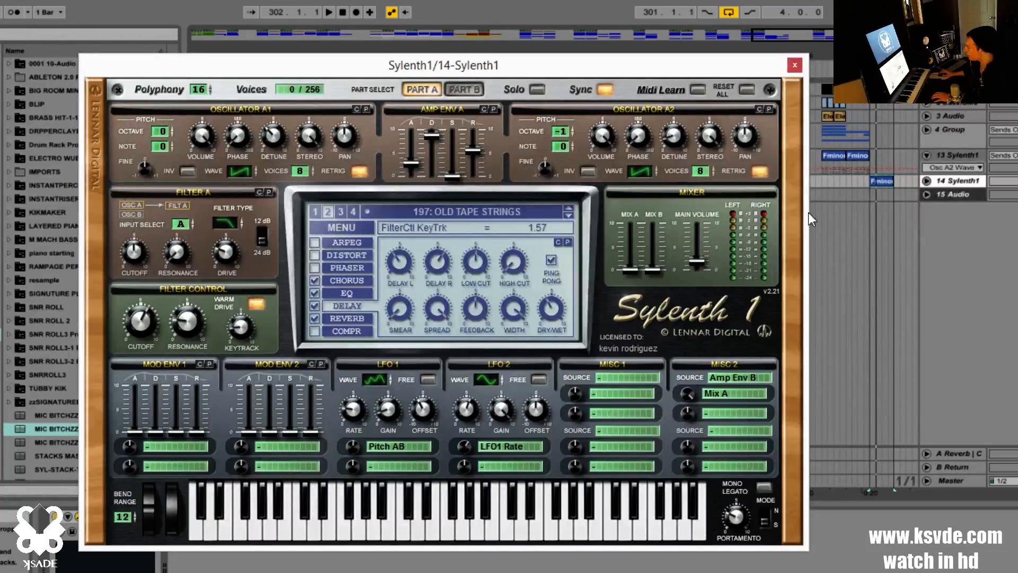
{"action": "key", "text": "space"}
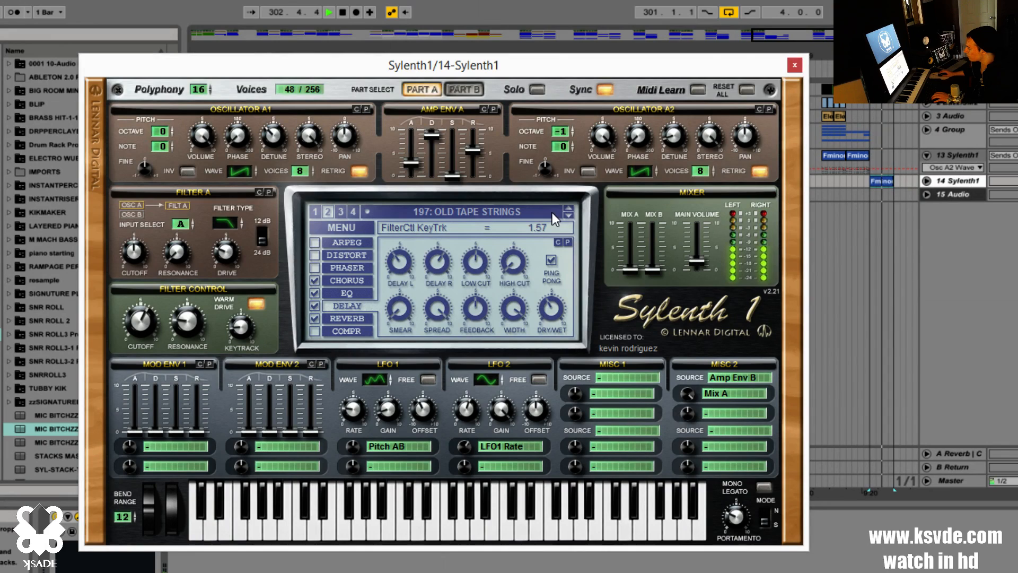
{"action": "left_click", "coordinate": [571, 215]}
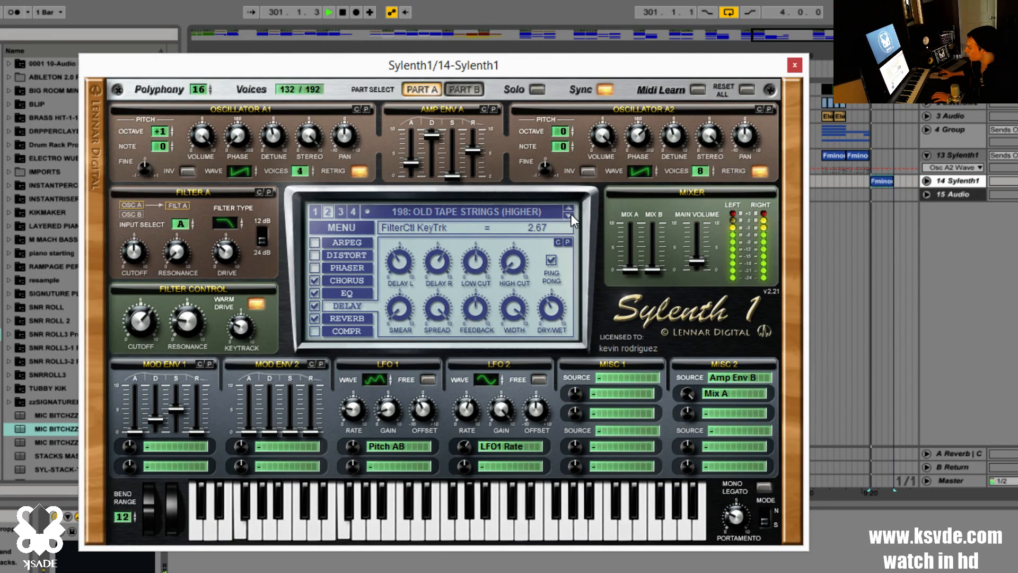
- Load the blank preset 208: Init and set Mix B to 0
{"action": "left_click", "coordinate": [440, 215]}
{"action": "left_click", "coordinate": [977, 430]}
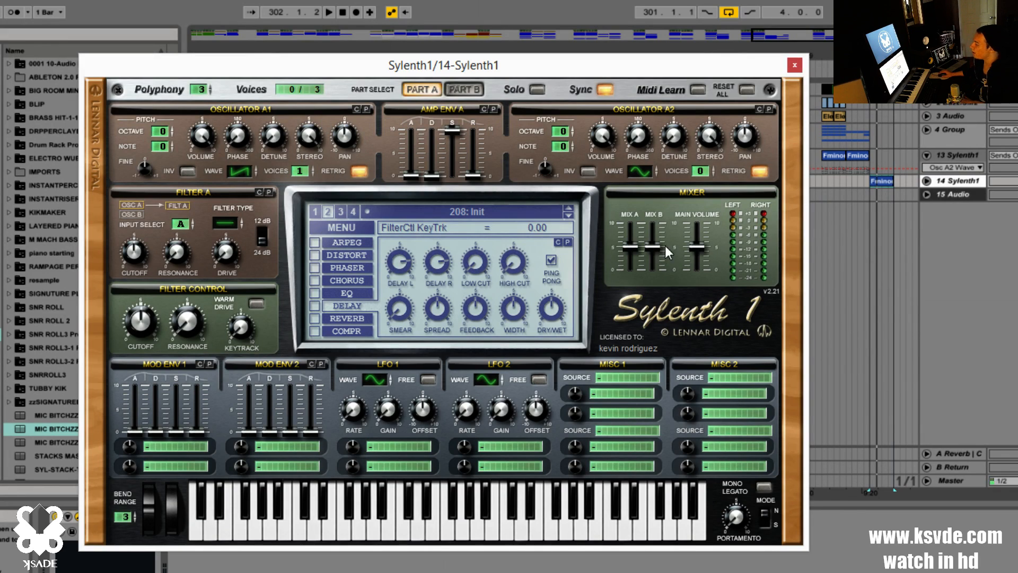
{"action": "left_click_drag", "start_coordinate": [652, 247], "coordinate": [658, 370]}
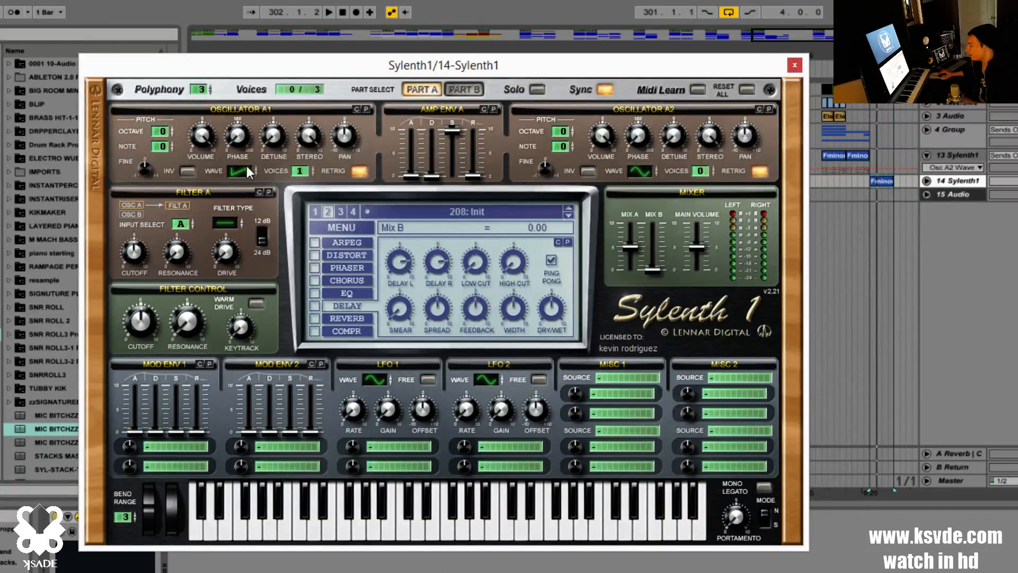
- Set the polyphony to 16, the portamento time to 3.71 and the pitch bend range to 12
{"action": "left_click_drag", "start_coordinate": [207, 87], "coordinate": [231, 2]}
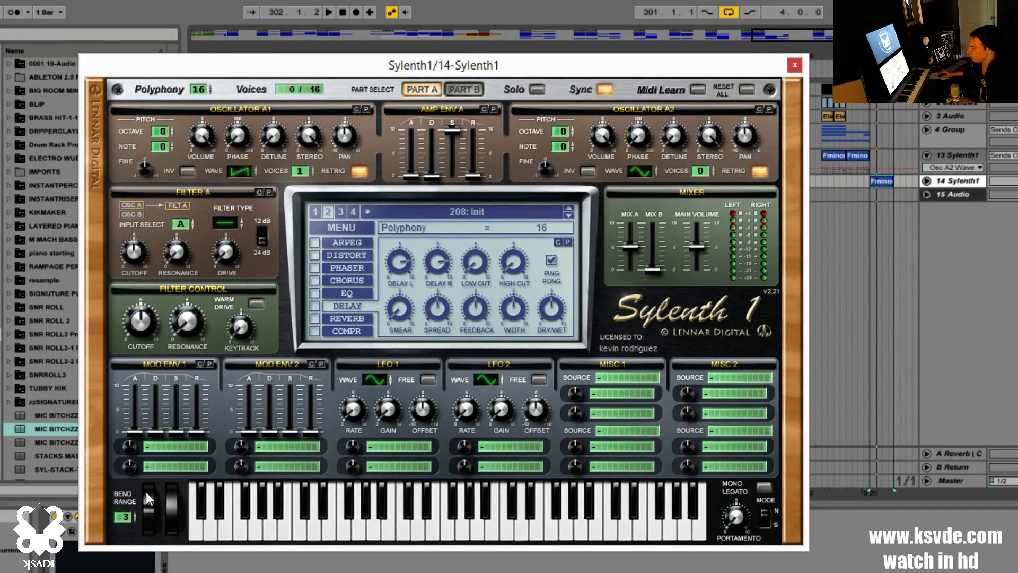
{"action": "left_click", "coordinate": [761, 516]}
{"action": "left_click_drag", "start_coordinate": [742, 518], "coordinate": [750, 463]}
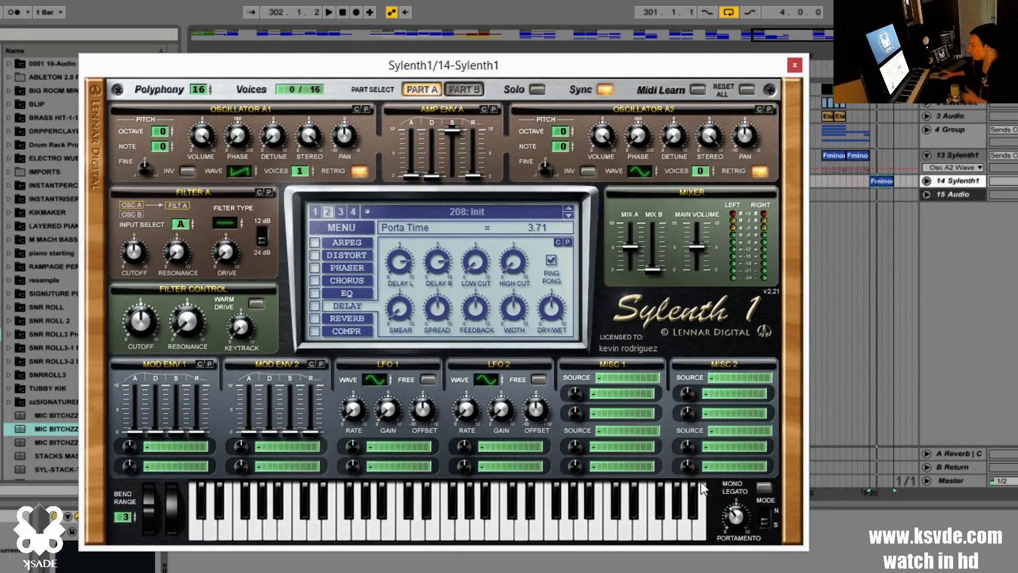
{"action": "left_click_drag", "start_coordinate": [126, 518], "coordinate": [148, 476]}
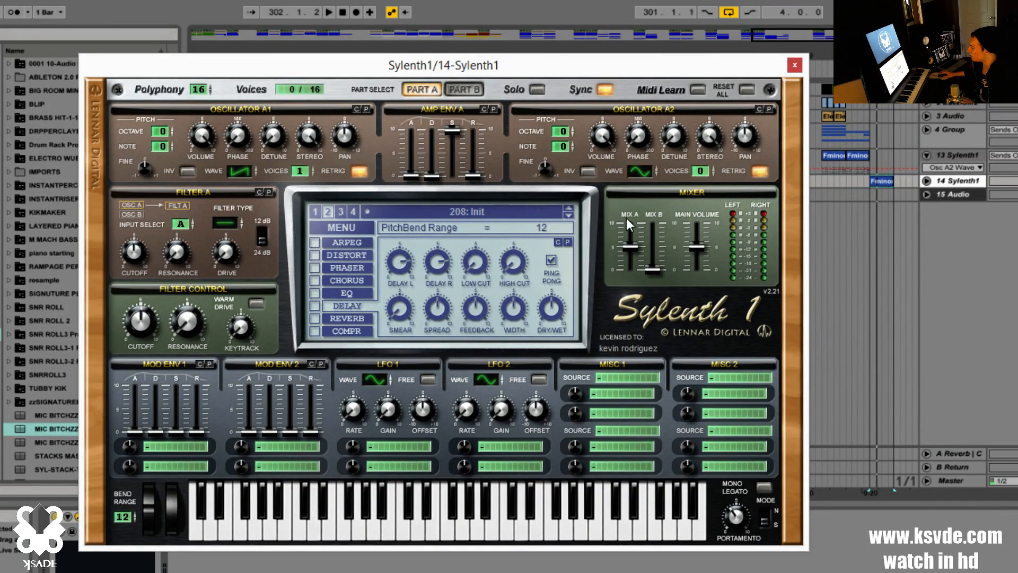
- Set oscillator A1 to 5 voices with a detune of 2.14
{"action": "left_click_drag", "start_coordinate": [299, 171], "coordinate": [317, 119]}
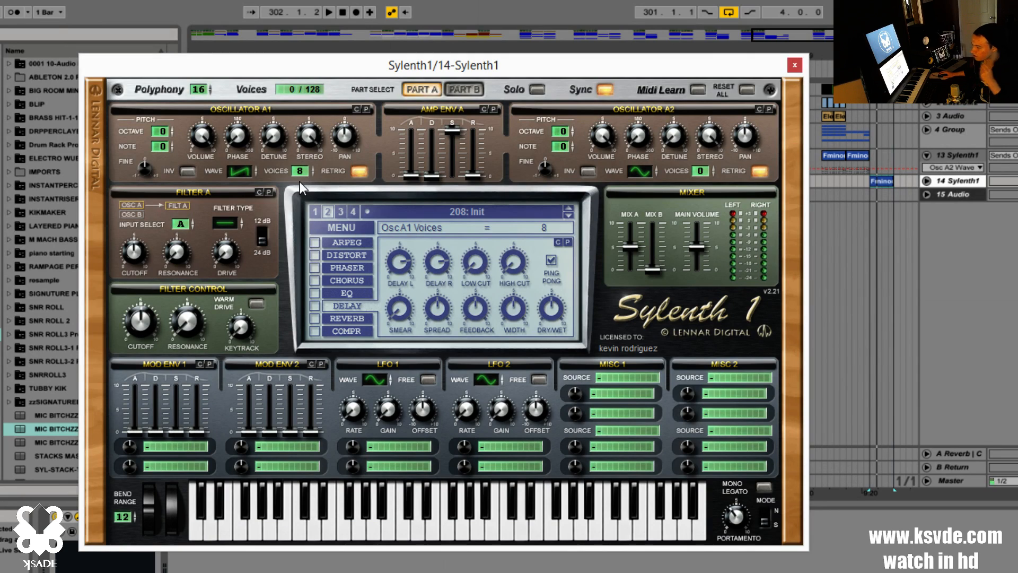
{"action": "left_click_drag", "start_coordinate": [306, 177], "coordinate": [304, 186]}
{"action": "left_click_drag", "start_coordinate": [278, 133], "coordinate": [292, 111]}
{"action": "left_click_drag", "start_coordinate": [300, 172], "coordinate": [311, 151]}
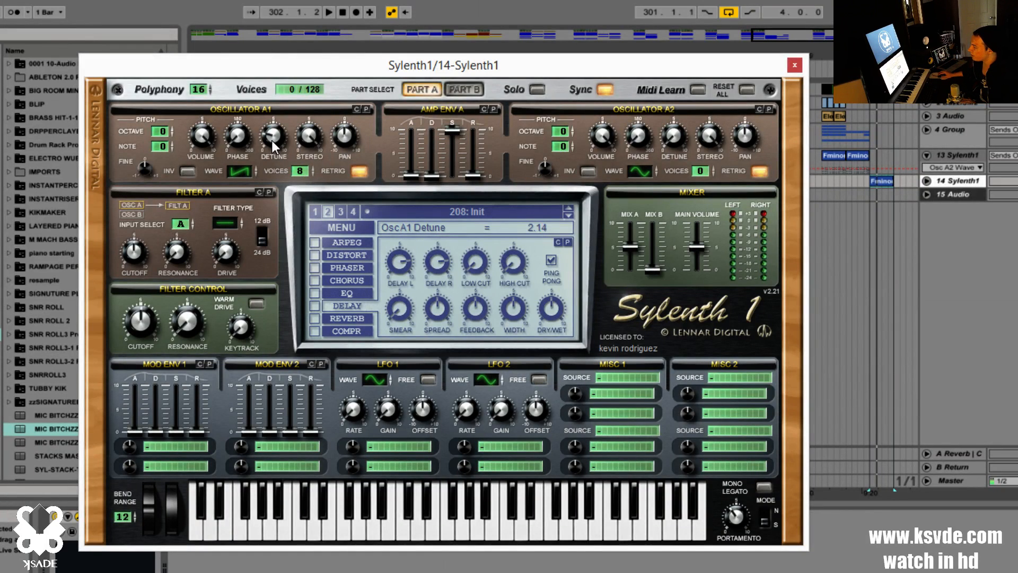
{"action": "left_click_drag", "start_coordinate": [300, 169], "coordinate": [297, 202]}
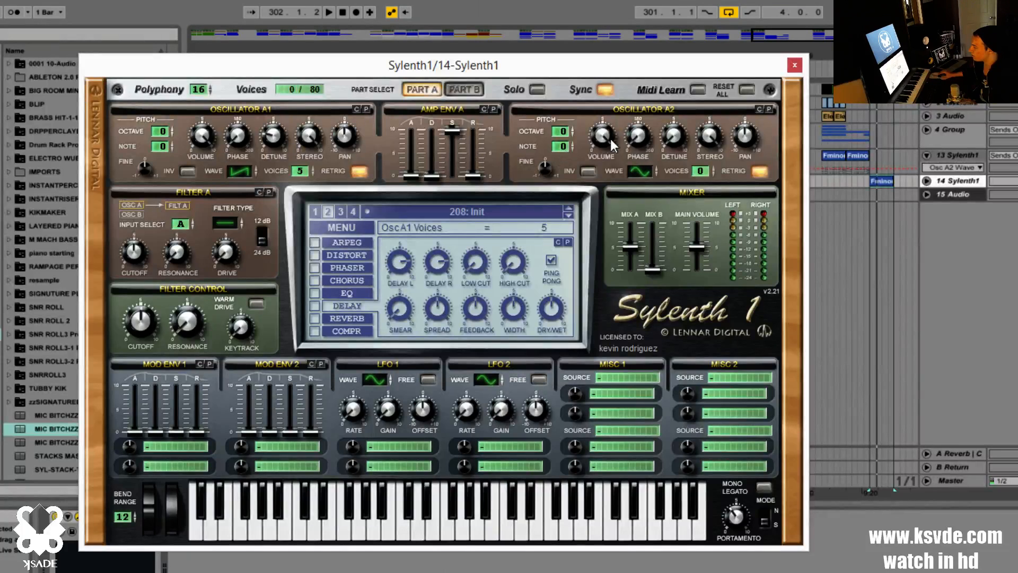
- Copy oscillator A1's settings to oscillator A2, with octave -1, 6 voices and a slightly adjusted detune
{"action": "left_click", "coordinate": [360, 109]}
{"action": "left_click", "coordinate": [769, 109]}
{"action": "left_click_drag", "start_coordinate": [561, 131], "coordinate": [563, 150]}
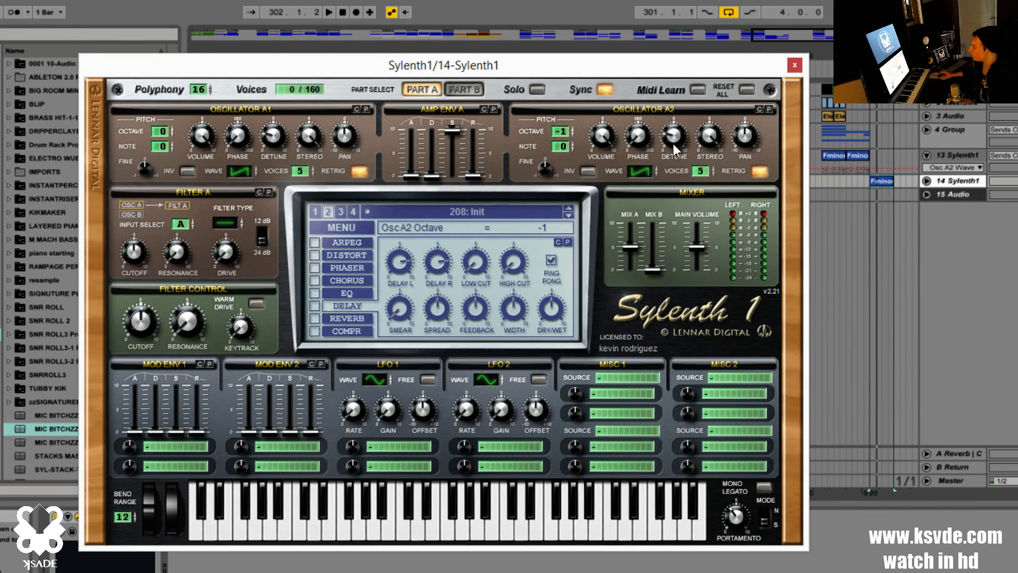
{"action": "left_click_drag", "start_coordinate": [670, 141], "coordinate": [695, 133]}
{"action": "left_click_drag", "start_coordinate": [704, 172], "coordinate": [705, 168]}
- Play the clip on the 14 Sylenth1 track to hear the two detuned oscillators, and stop playback
{"action": "left_click", "coordinate": [879, 180]}
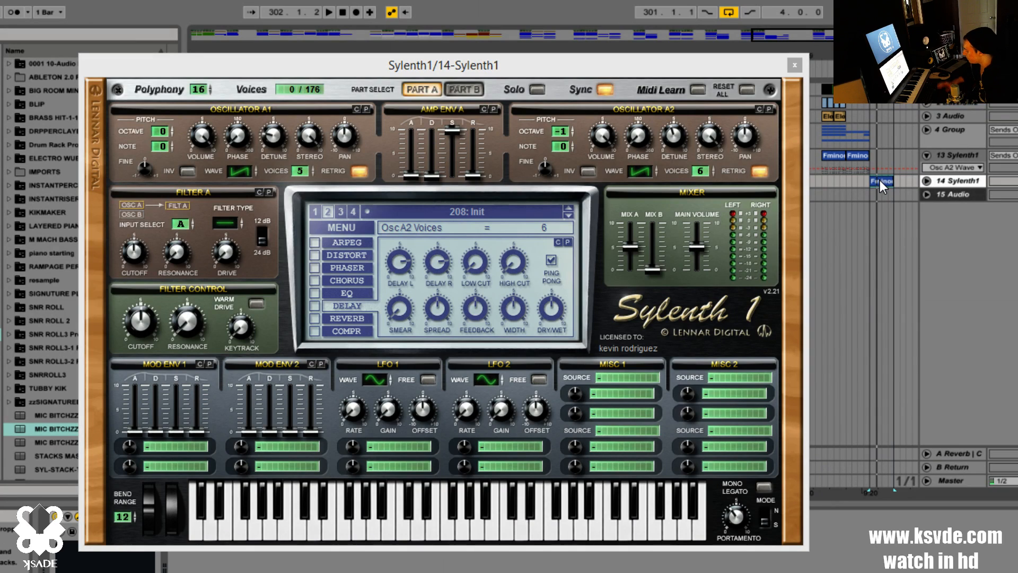
{"action": "key", "text": "space"}
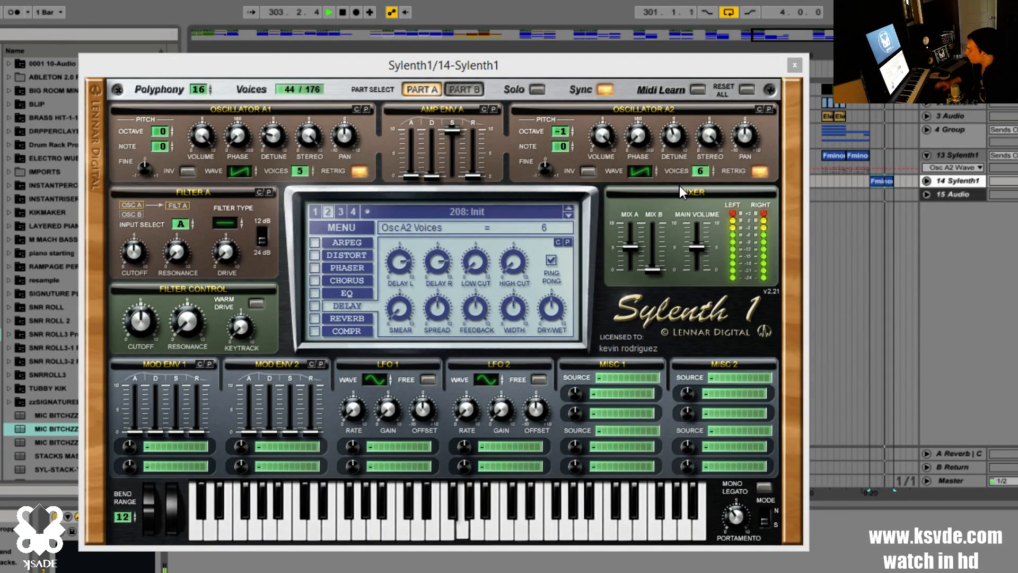
{"action": "key", "text": "space"}
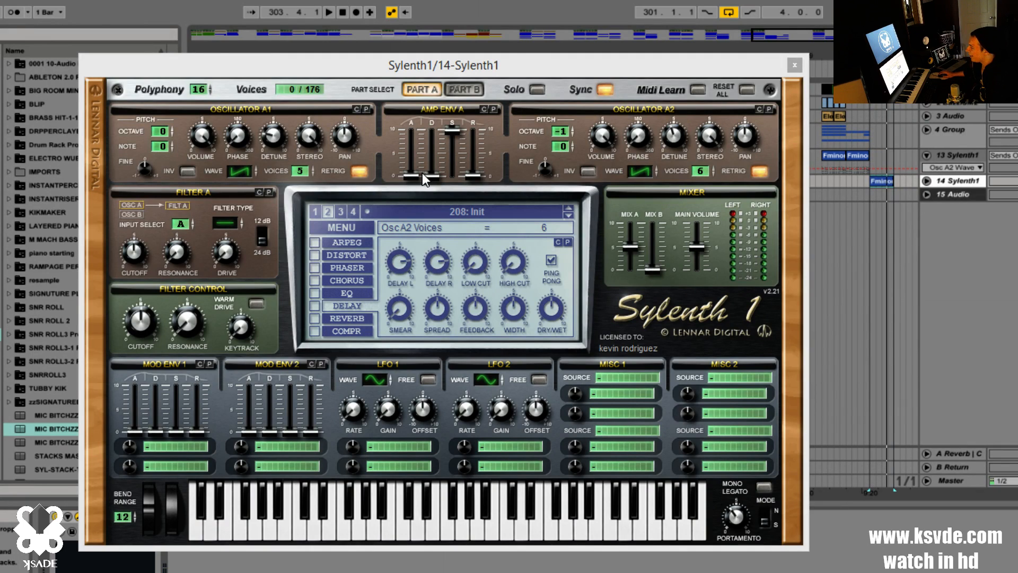
- Shape amp envelope A with attack 2.06, decay 10.00 and sustain 2.07, and raise its release to about mid-range
{"action": "left_click_drag", "start_coordinate": [428, 173], "coordinate": [459, 15]}
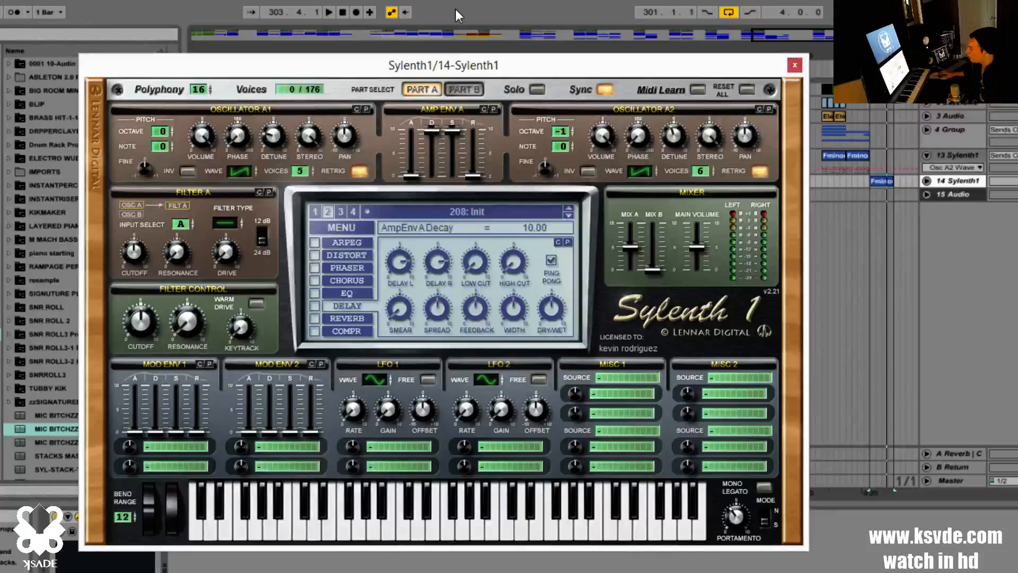
{"action": "left_click_drag", "start_coordinate": [452, 130], "coordinate": [466, 211]}
{"action": "left_click_drag", "start_coordinate": [476, 176], "coordinate": [467, 145]}
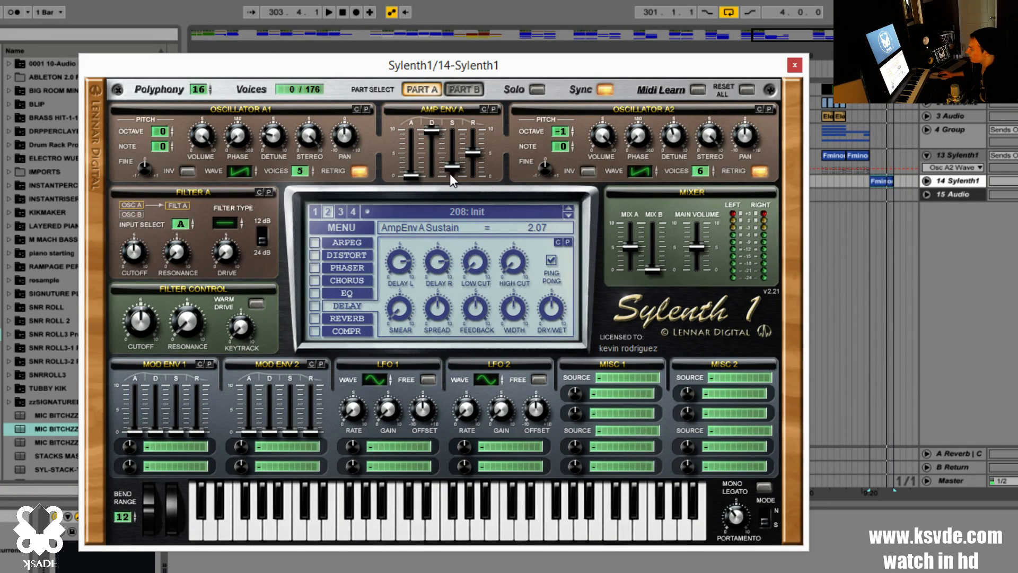
{"action": "left_click_drag", "start_coordinate": [410, 172], "coordinate": [420, 145]}
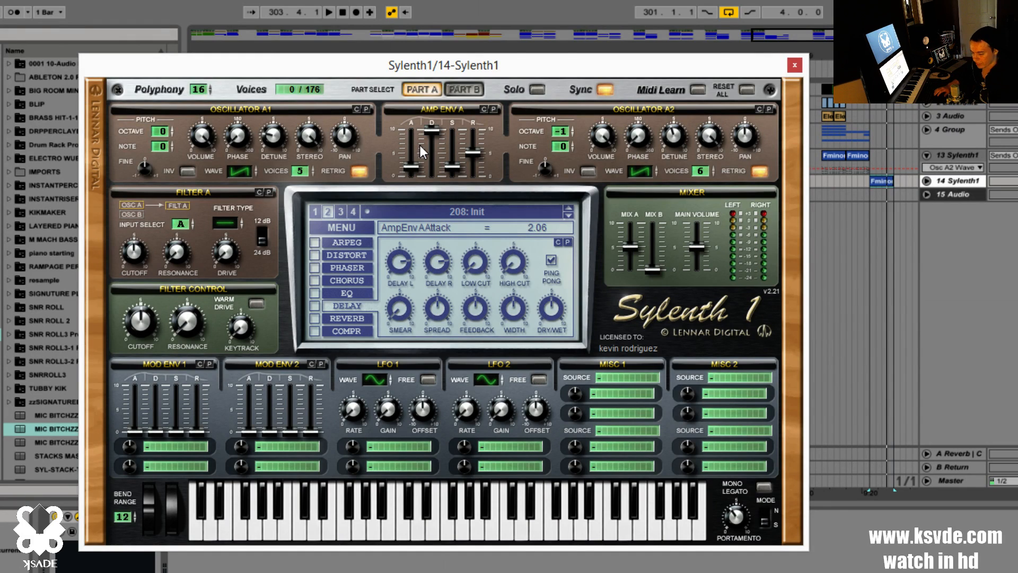
- Fine-tune amp envelope A's attack and set its release to 5.44 while the clip plays
{"action": "key", "text": "space"}
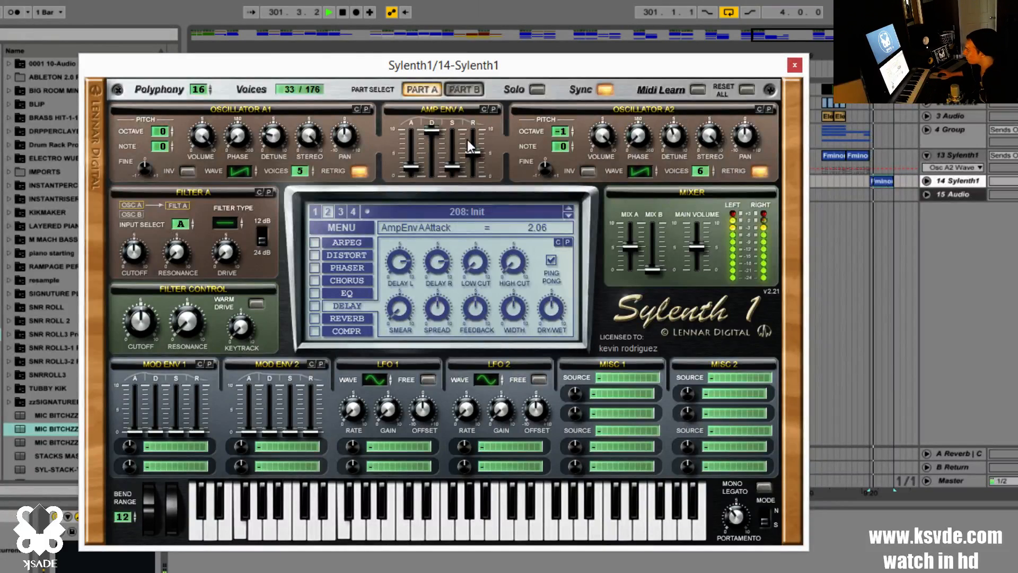
{"action": "left_click_drag", "start_coordinate": [409, 170], "coordinate": [480, 149]}
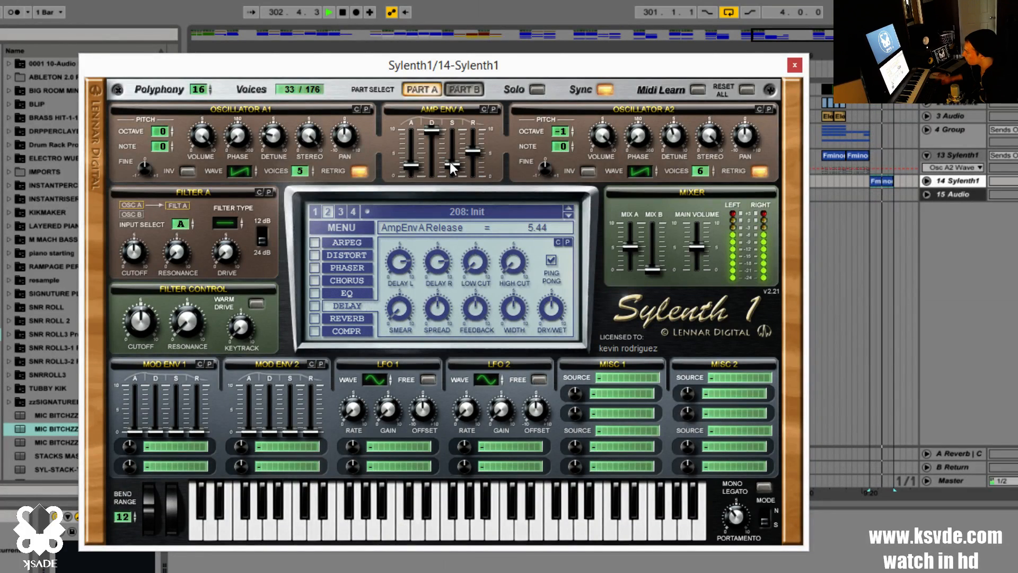
{"action": "key", "text": "space"}
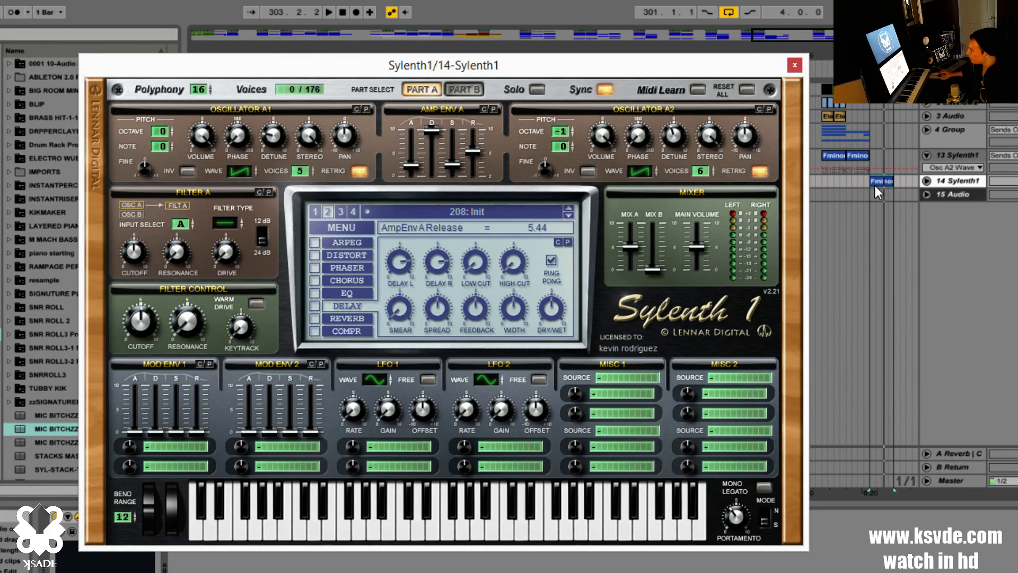
- Open the 14 Sylenth1 track's clip in the note editor and move the synth window aside to reveal its notes
{"action": "left_click", "coordinate": [876, 180]}
{"action": "double_click", "coordinate": [876, 180]}
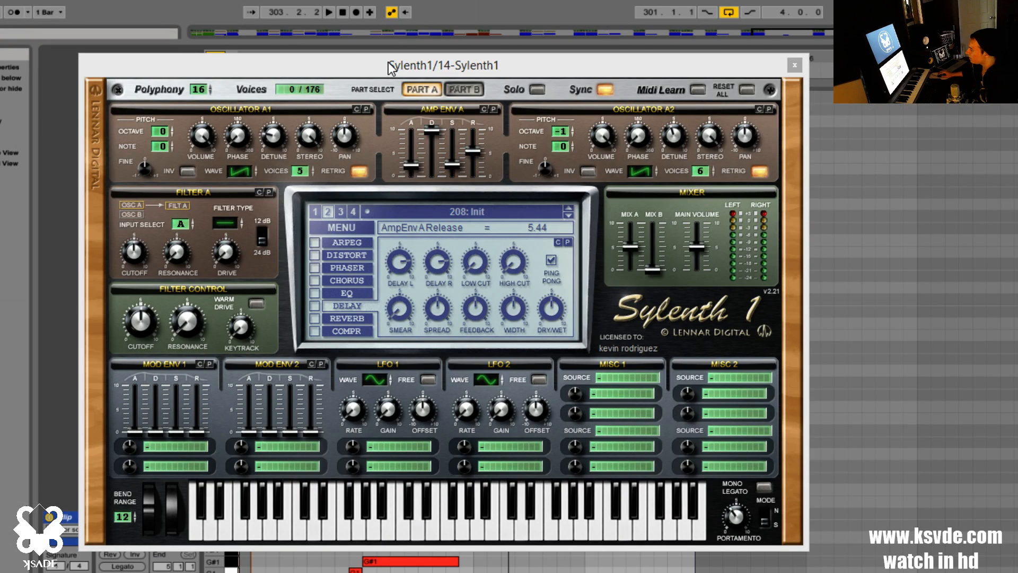
{"action": "left_click_drag", "start_coordinate": [409, 53], "coordinate": [1017, 175]}
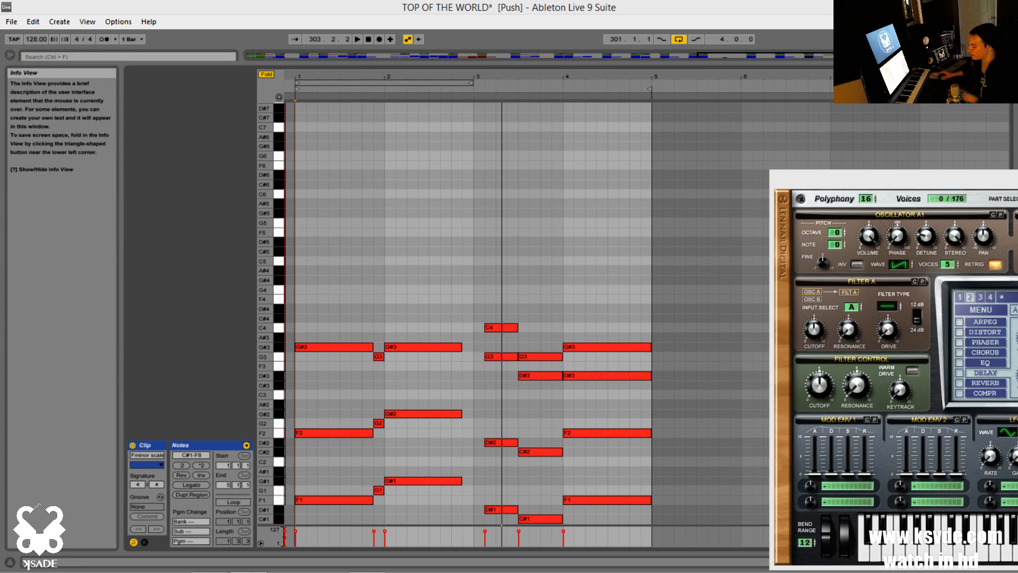
- Bring the synth window back over the note editor and set filter A's type to Lowpass
{"action": "left_click_drag", "start_coordinate": [842, 181], "coordinate": [281, 102]}
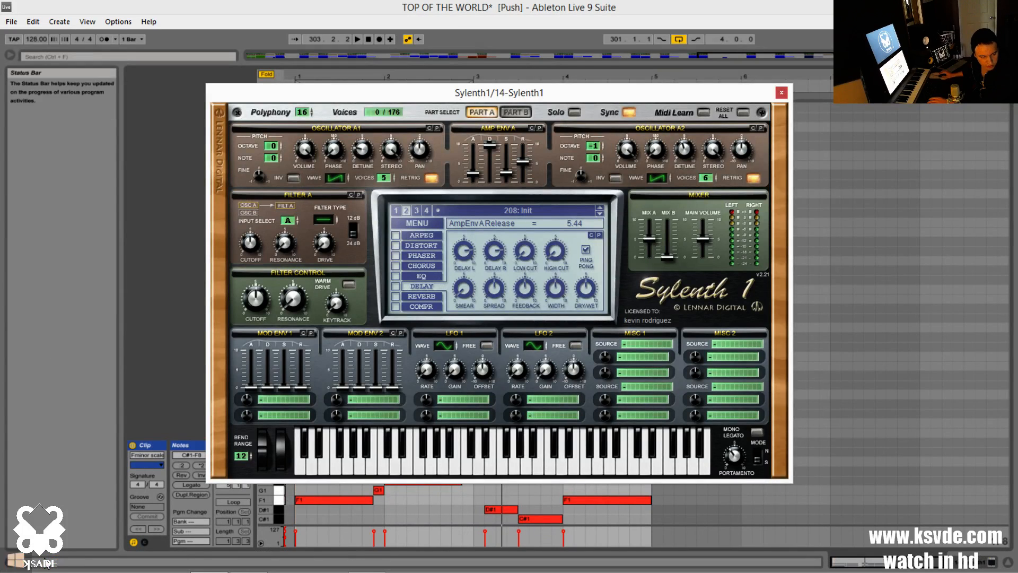
{"action": "left_click", "coordinate": [9, 561]}
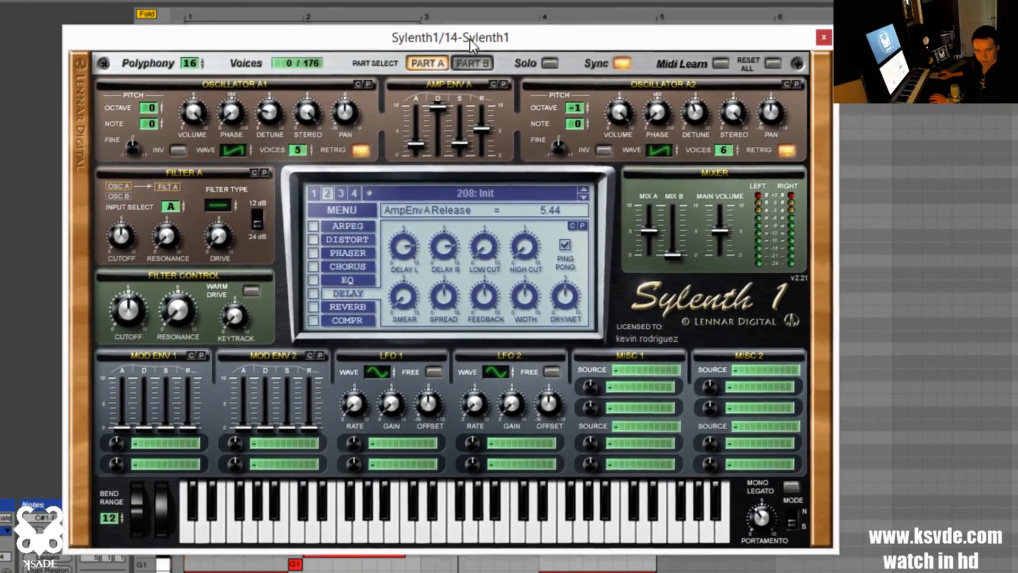
{"action": "left_click_drag", "start_coordinate": [470, 40], "coordinate": [461, 32]}
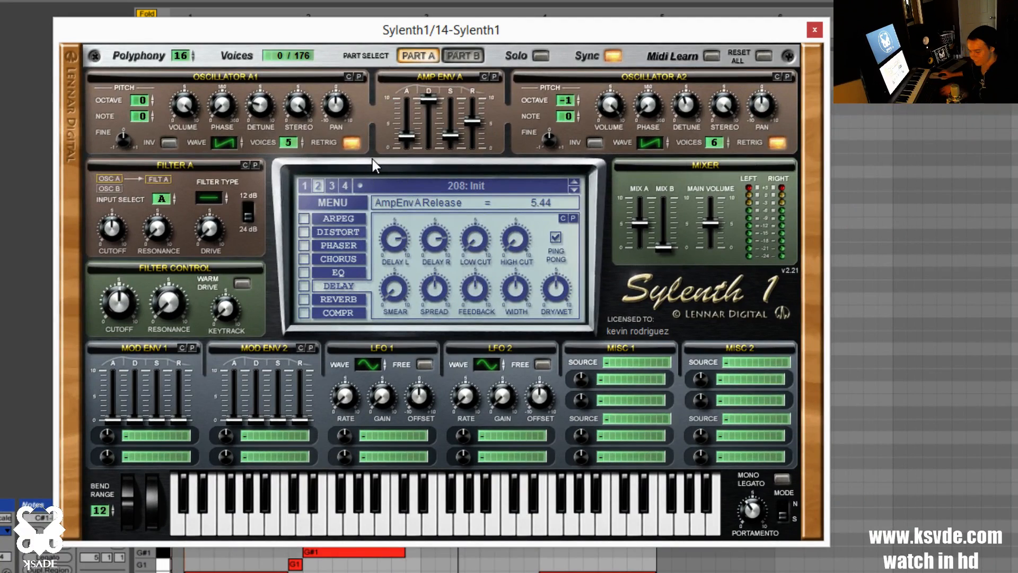
{"action": "mouse_move", "coordinate": [204, 201]}
{"action": "left_mouse_down"}
{"action": "mouse_move", "coordinate": [222, 186]}
{"action": "mouse_move", "coordinate": [214, 192]}
{"action": "left_mouse_up"}
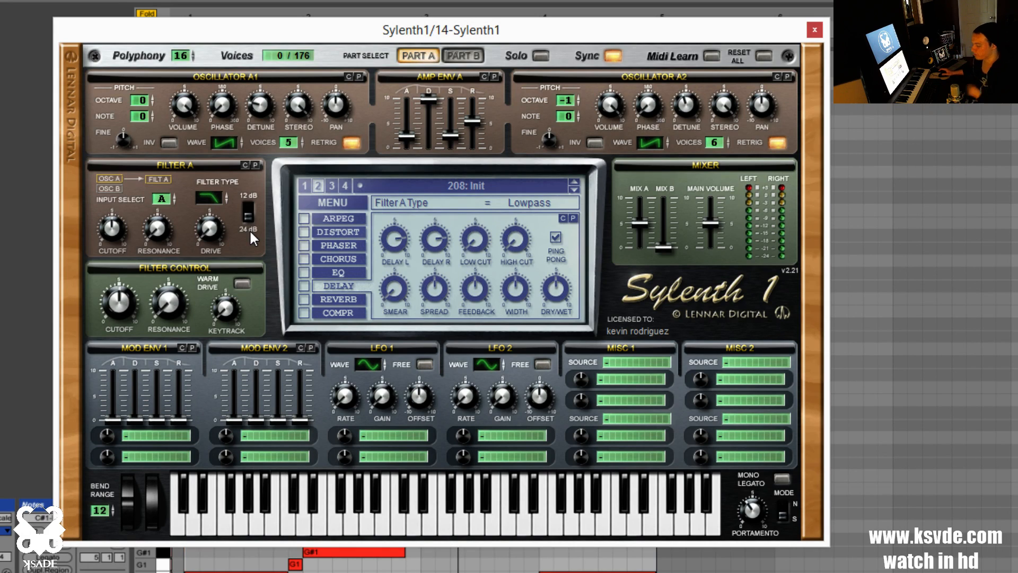
- Play the clip, try filter A with the 12 dB slope, and turn on Warm Drive in the filter control section
{"action": "key", "text": "space"}
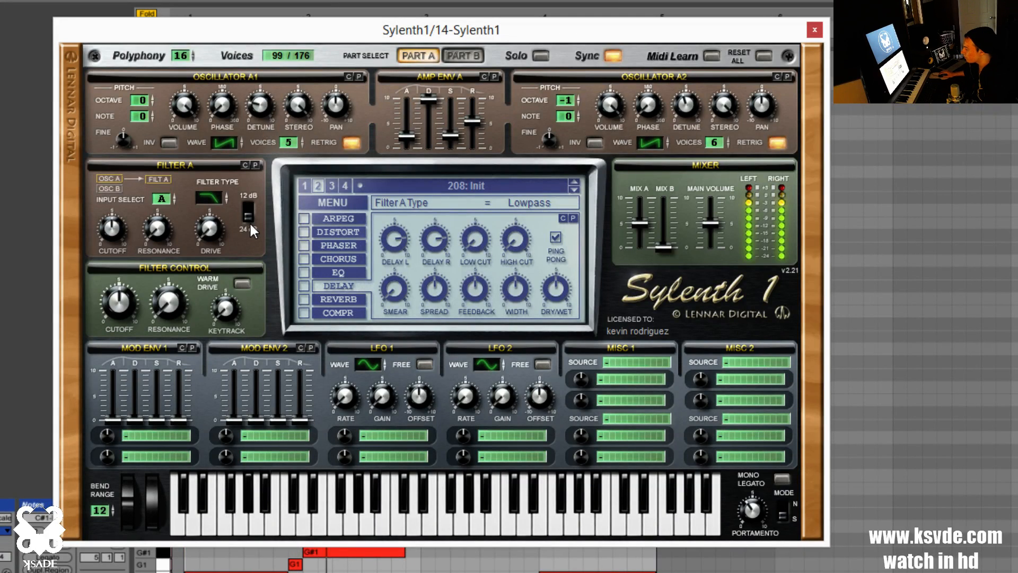
{"action": "left_click", "coordinate": [249, 215]}
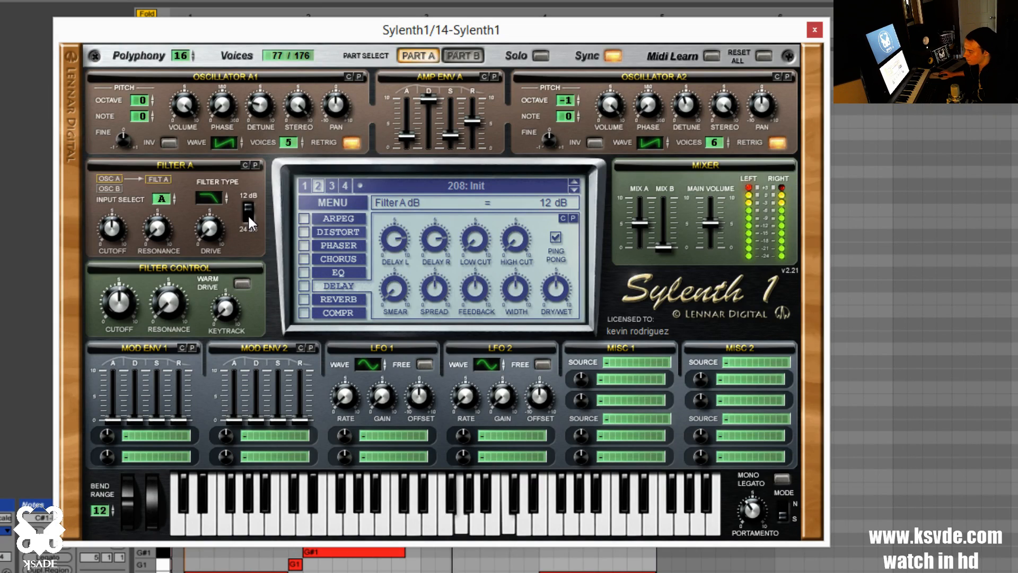
{"action": "left_click_drag", "start_coordinate": [227, 304], "coordinate": [234, 275]}
{"action": "left_click", "coordinate": [243, 283]}
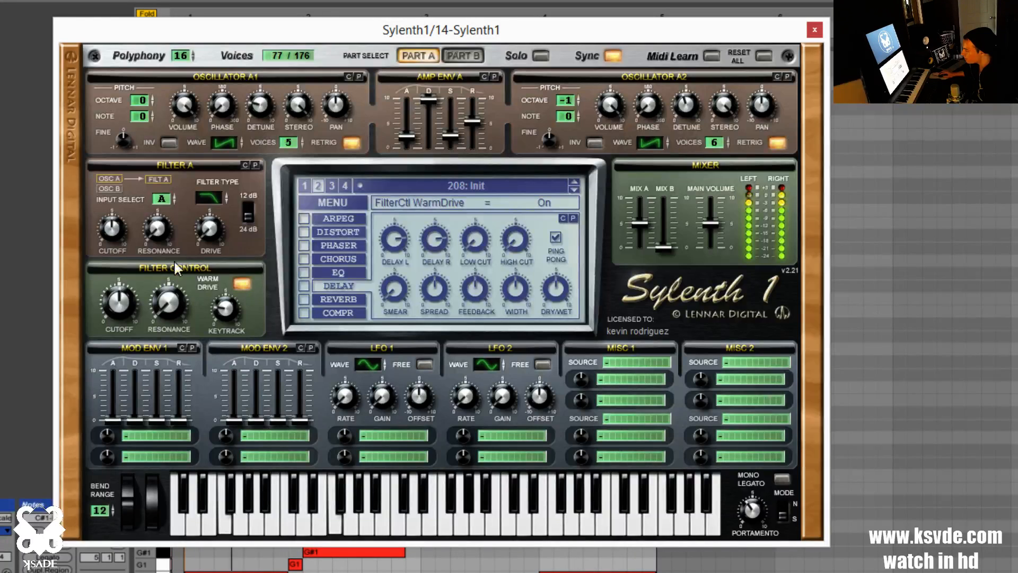
- Audition filter A's resonance at 2.00, return it to 0.00, and set the filter slope to 24 dB
{"action": "left_click", "coordinate": [152, 227]}
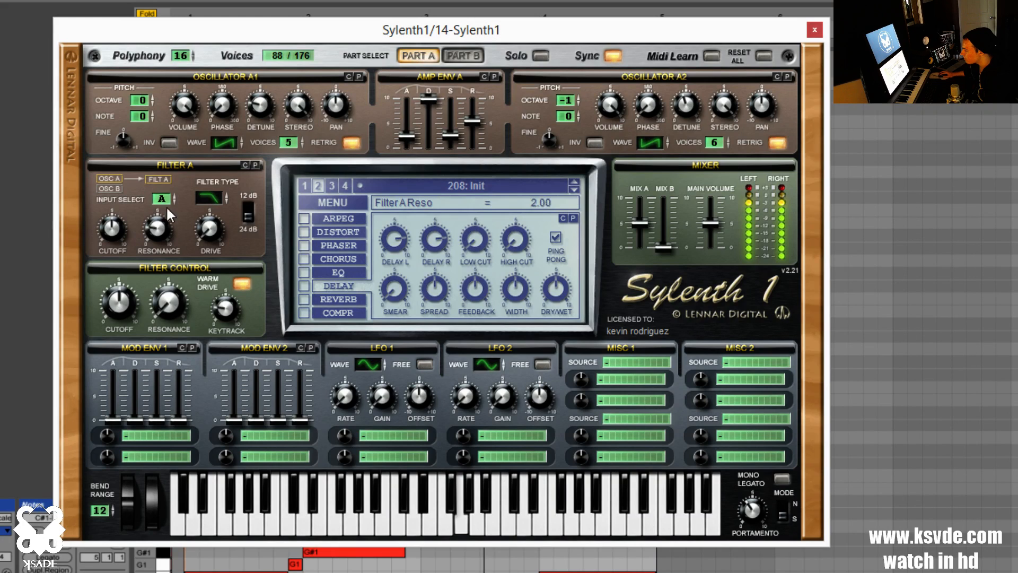
{"action": "left_click_drag", "start_coordinate": [169, 229], "coordinate": [170, 281]}
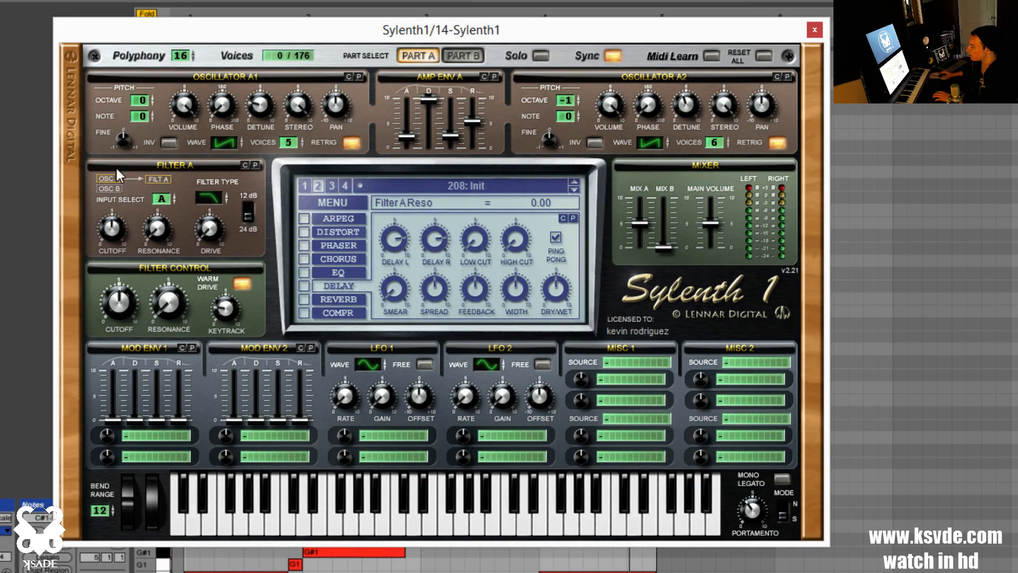
{"action": "left_click", "coordinate": [246, 223]}
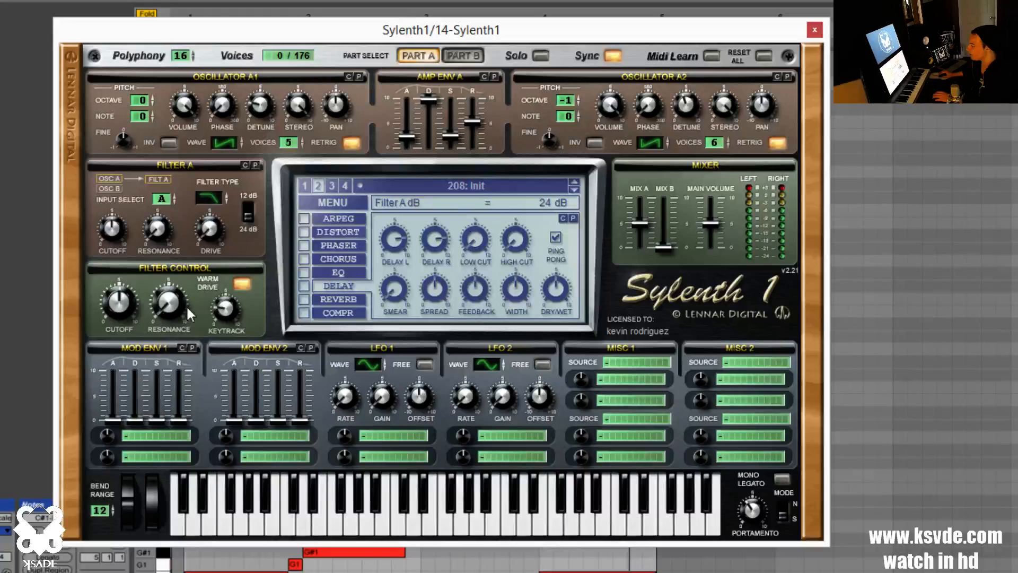
- Enable the EQ with bass at 5.43 dB, bass frequency at 314.22 Hz and treble at 9.07 dB, and lower the treble frequency
{"action": "left_click", "coordinate": [303, 274]}
{"action": "left_click_drag", "start_coordinate": [419, 269], "coordinate": [408, 292]}
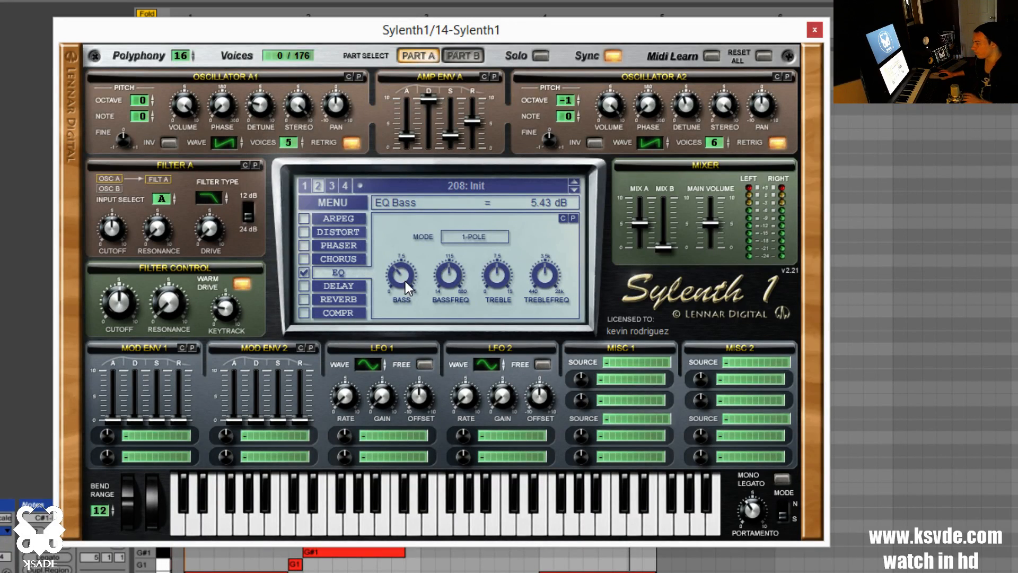
{"action": "mouse_move", "coordinate": [452, 269]}
{"action": "mouse_move", "coordinate": [453, 268]}
{"action": "left_mouse_down"}
{"action": "mouse_move", "coordinate": [456, 252]}
{"action": "mouse_move", "coordinate": [456, 281]}
{"action": "mouse_move", "coordinate": [466, 275]}
{"action": "left_mouse_up"}
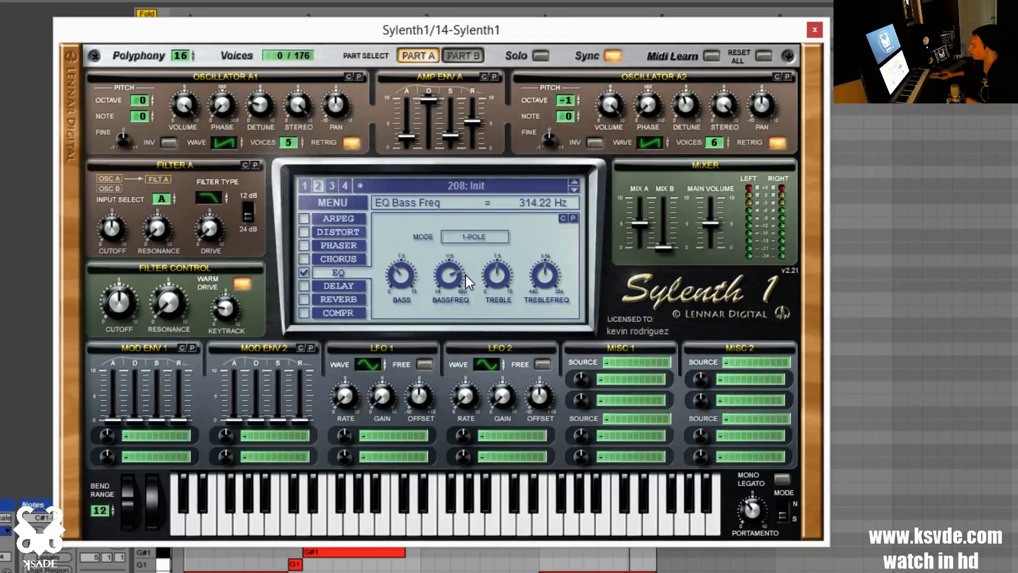
{"action": "mouse_move", "coordinate": [400, 273]}
{"action": "left_click_drag", "start_coordinate": [399, 273], "coordinate": [405, 273]}
{"action": "left_click_drag", "start_coordinate": [498, 277], "coordinate": [536, 317]}
{"action": "left_click", "coordinate": [495, 273]}
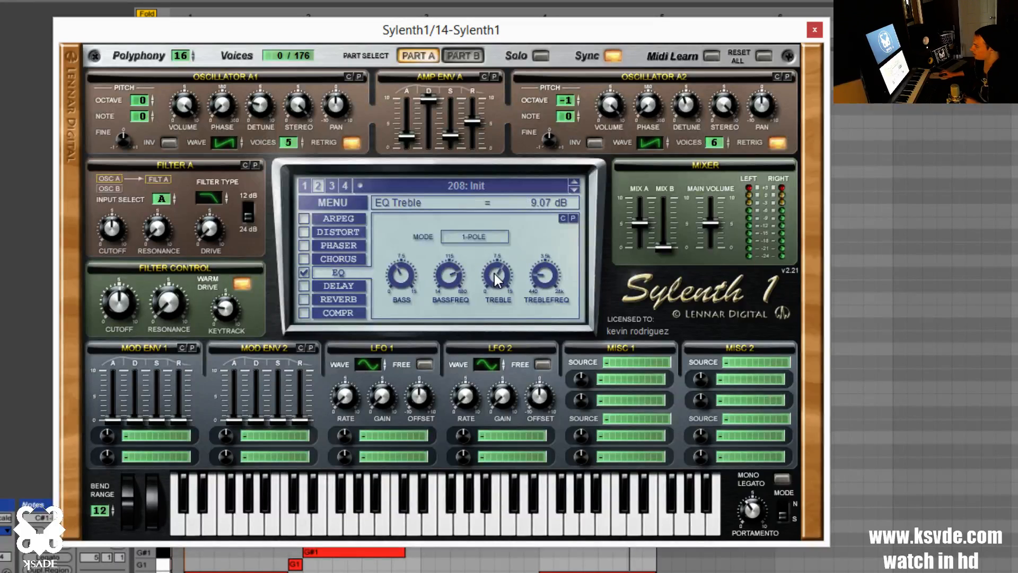
- Compare the sound with the EQ off and on during playback, raise treble to 10.71 dB, and leave the EQ on
{"action": "left_click", "coordinate": [308, 274]}
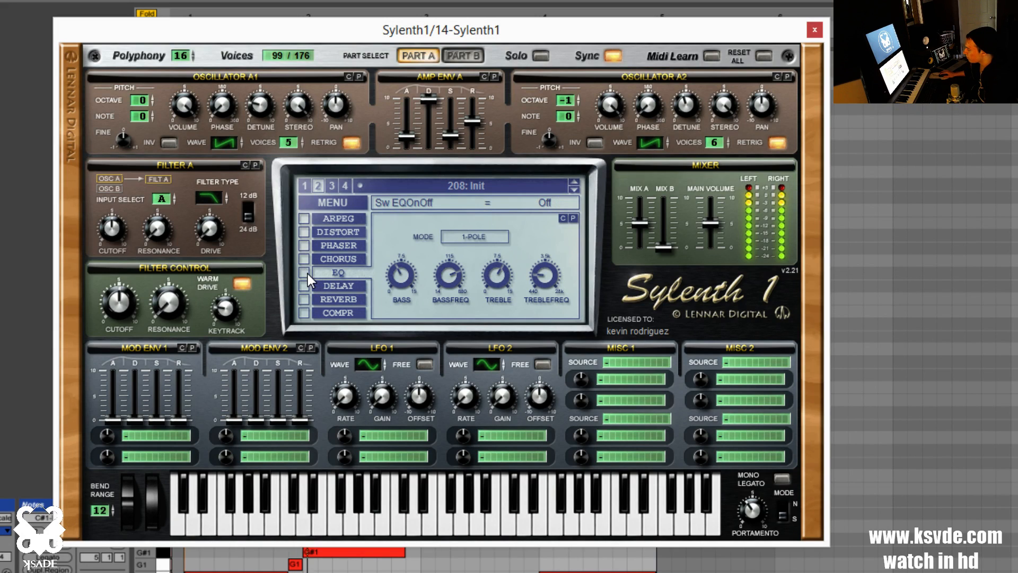
{"action": "left_click", "coordinate": [308, 273]}
{"action": "left_click_drag", "start_coordinate": [501, 272], "coordinate": [513, 266]}
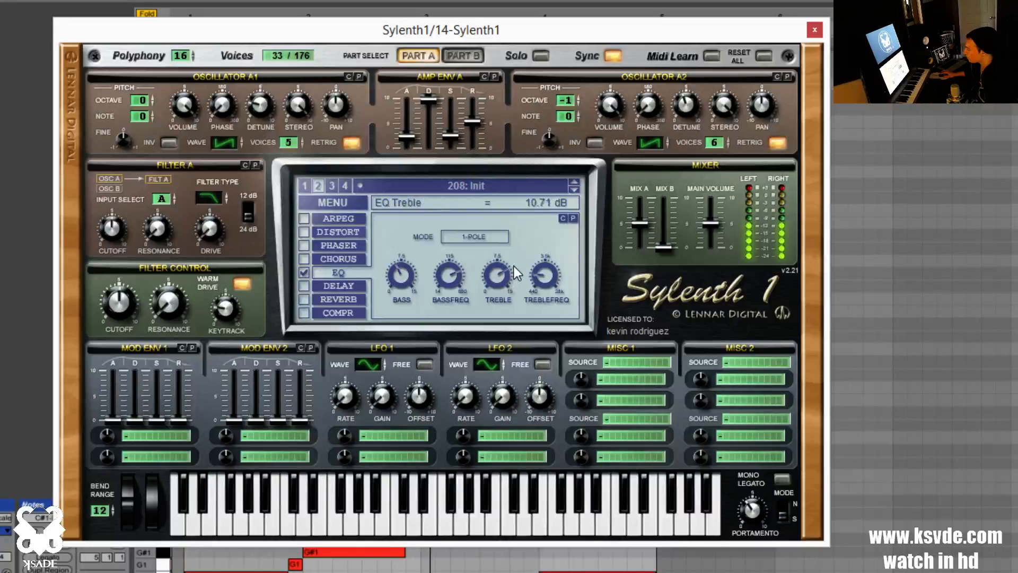
{"action": "left_click", "coordinate": [305, 274]}
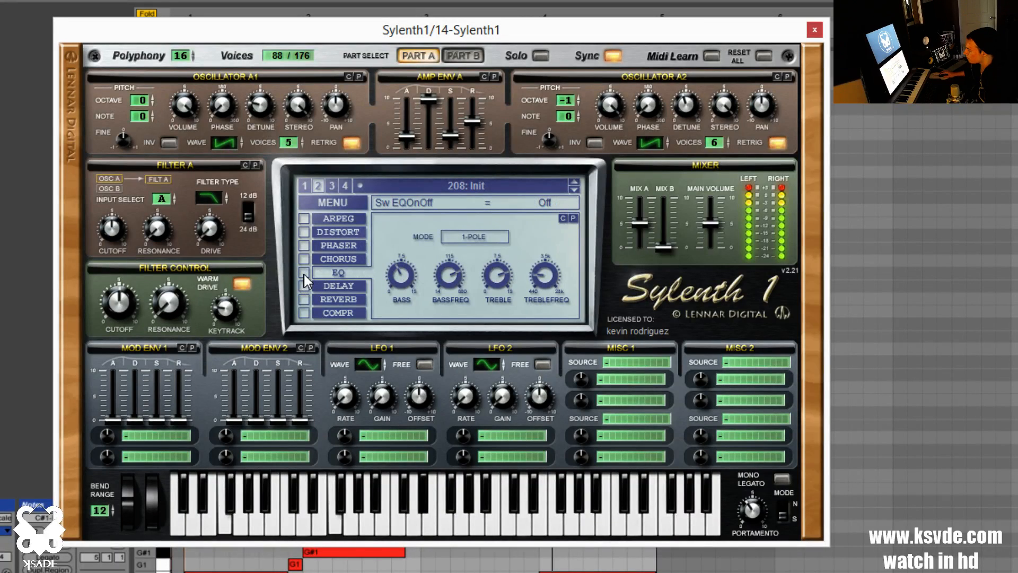
{"action": "left_click", "coordinate": [304, 274]}
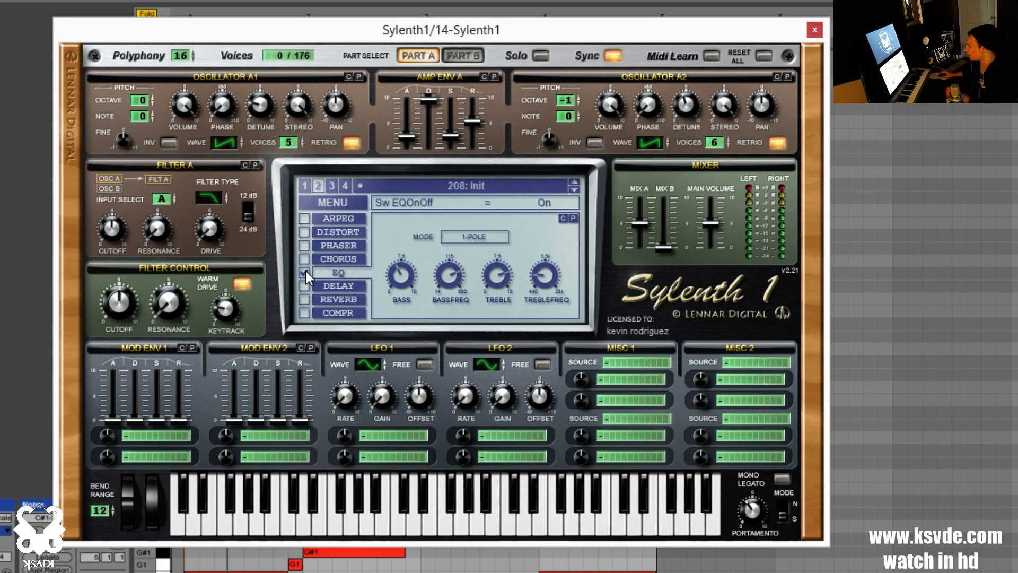
- Enable the reverb effect, show its settings and set the predelay to 141.90 ms
{"action": "left_click", "coordinate": [302, 300]}
{"action": "left_click", "coordinate": [345, 300]}
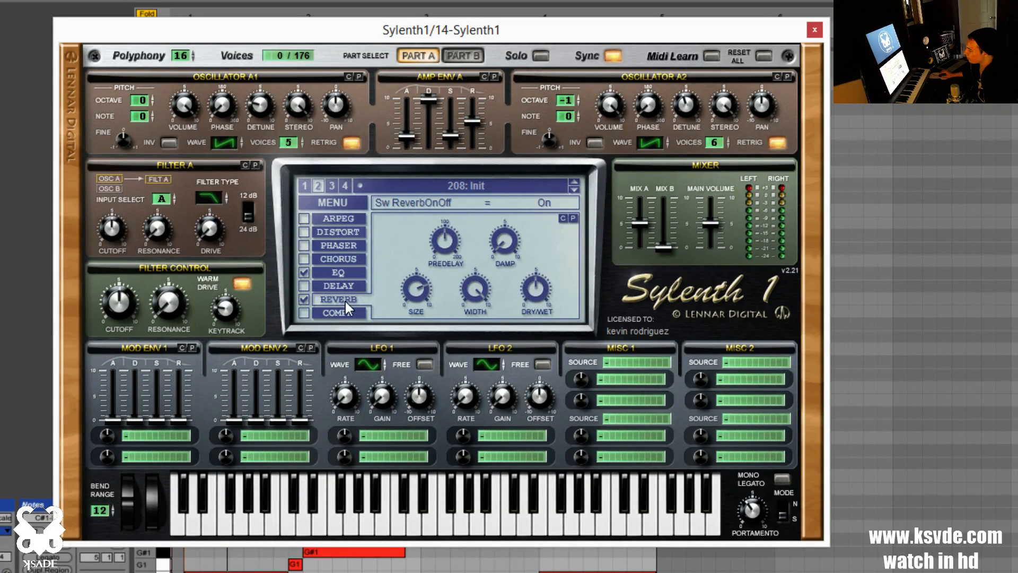
{"action": "mouse_move", "coordinate": [454, 243]}
{"action": "left_mouse_down"}
{"action": "mouse_move", "coordinate": [467, 201]}
{"action": "mouse_move", "coordinate": [446, 241]}
{"action": "left_mouse_up"}
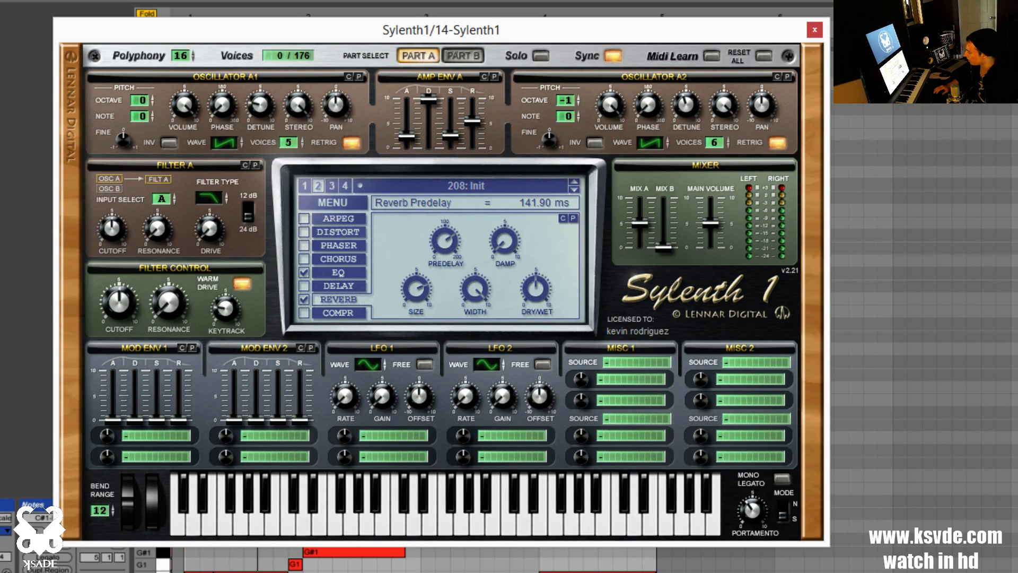
- Audition reverb predelay at 0.00 ms and 200.00 ms while the clip plays, then settle on 157.14 ms and set damp to 1.29
{"action": "key", "text": "space"}
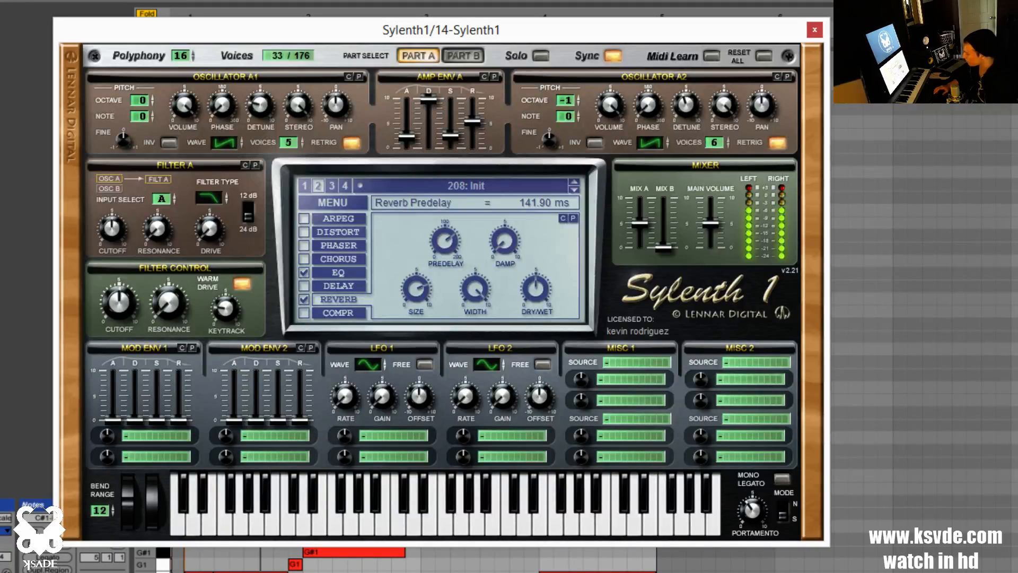
{"action": "left_click_drag", "start_coordinate": [441, 219], "coordinate": [469, 434]}
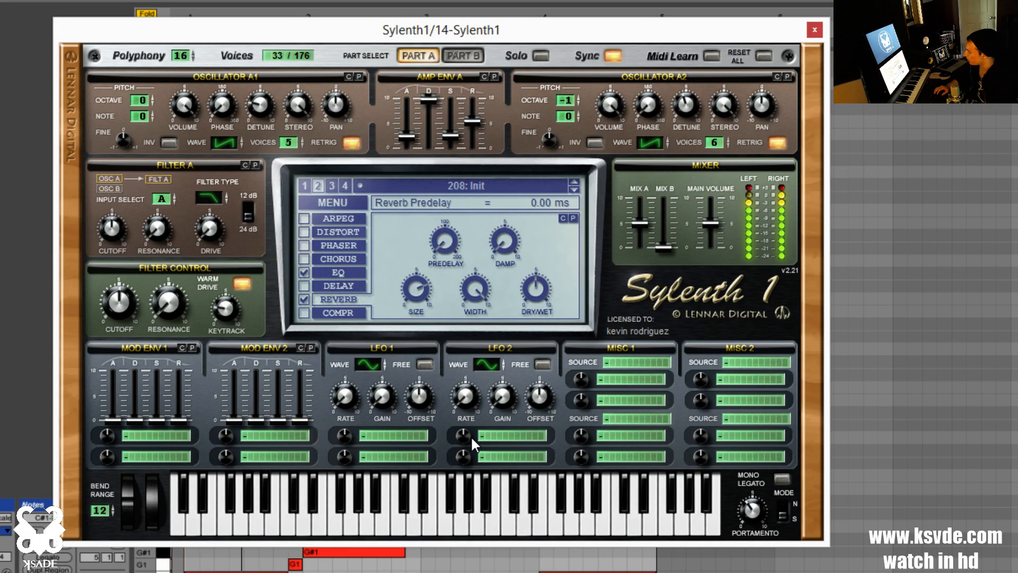
{"action": "left_click_drag", "start_coordinate": [445, 241], "coordinate": [495, 39]}
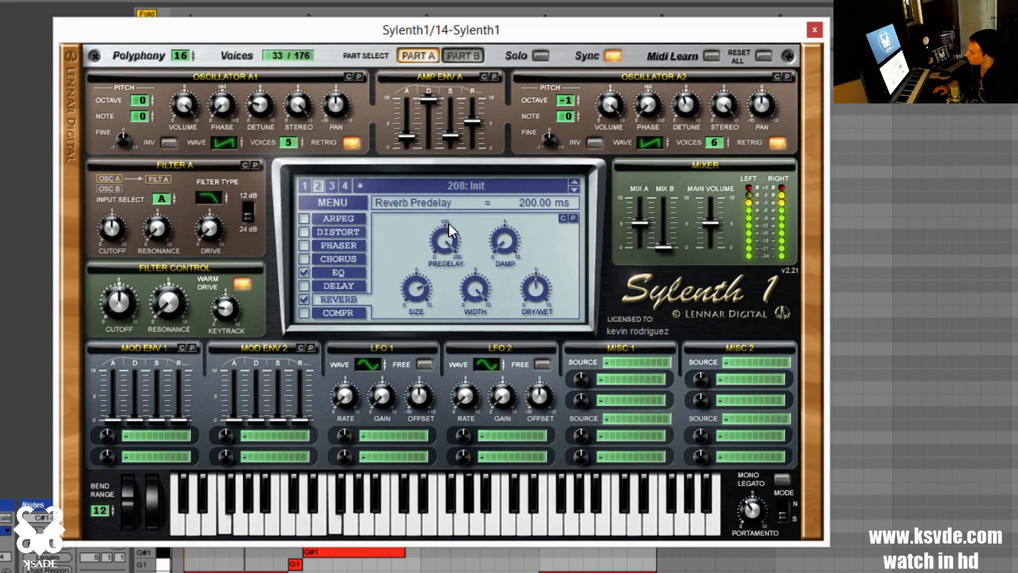
{"action": "left_click_drag", "start_coordinate": [448, 224], "coordinate": [441, 280]}
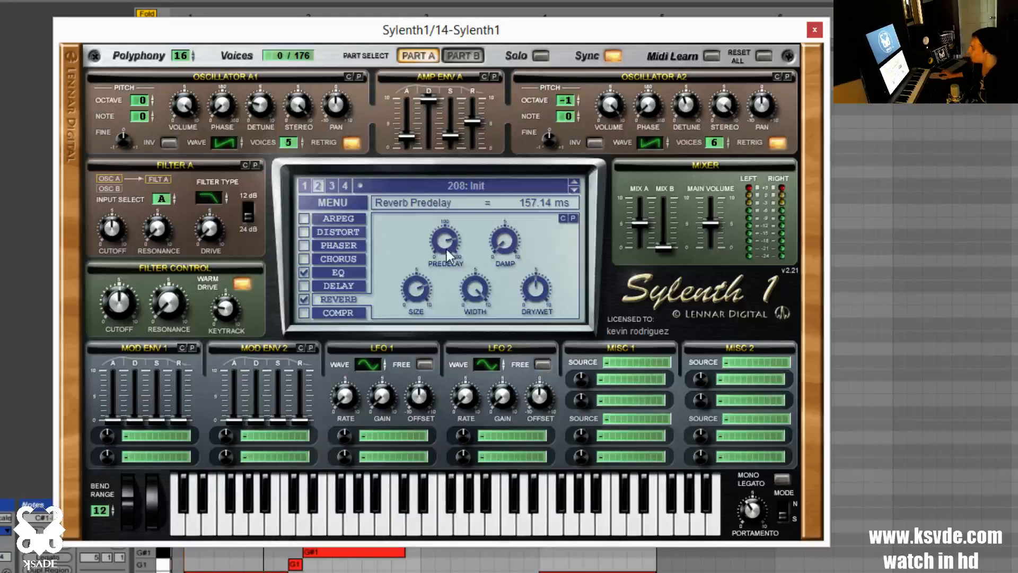
{"action": "mouse_move", "coordinate": [520, 252]}
{"action": "left_mouse_down"}
{"action": "mouse_move", "coordinate": [526, 221]}
{"action": "mouse_move", "coordinate": [504, 257]}
{"action": "left_mouse_up"}
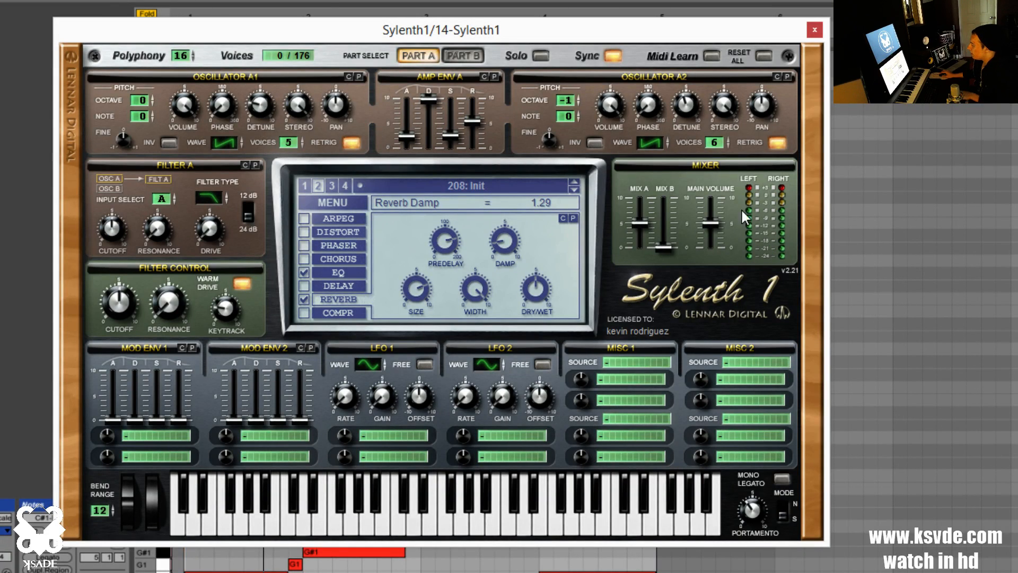
{"action": "key", "text": "space"}
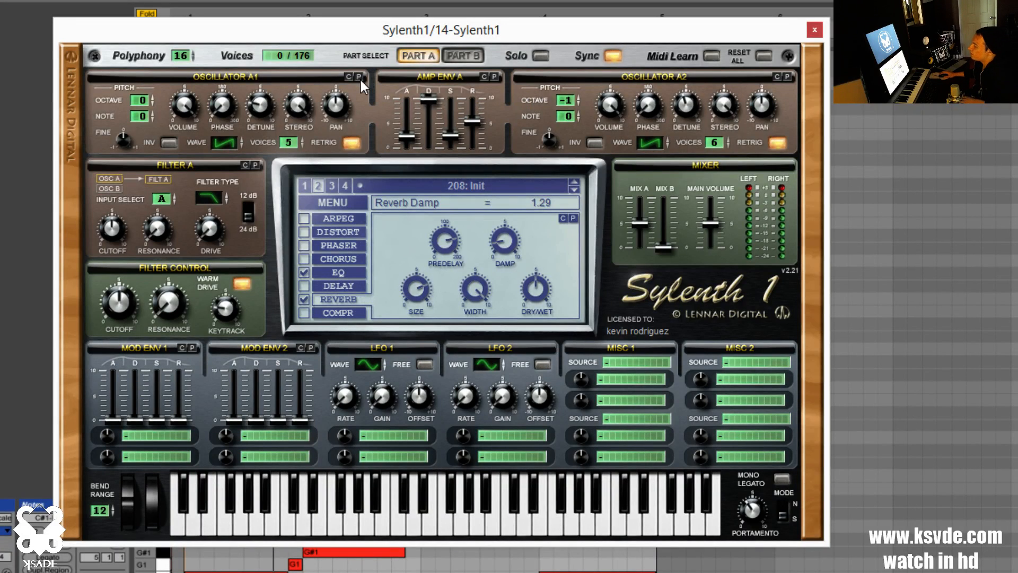
- Copy the settings of oscillator A1 and amp envelope A from part A onto oscillator B1 and amp envelope B
{"action": "left_click", "coordinate": [470, 57]}
{"action": "left_click", "coordinate": [417, 55]}
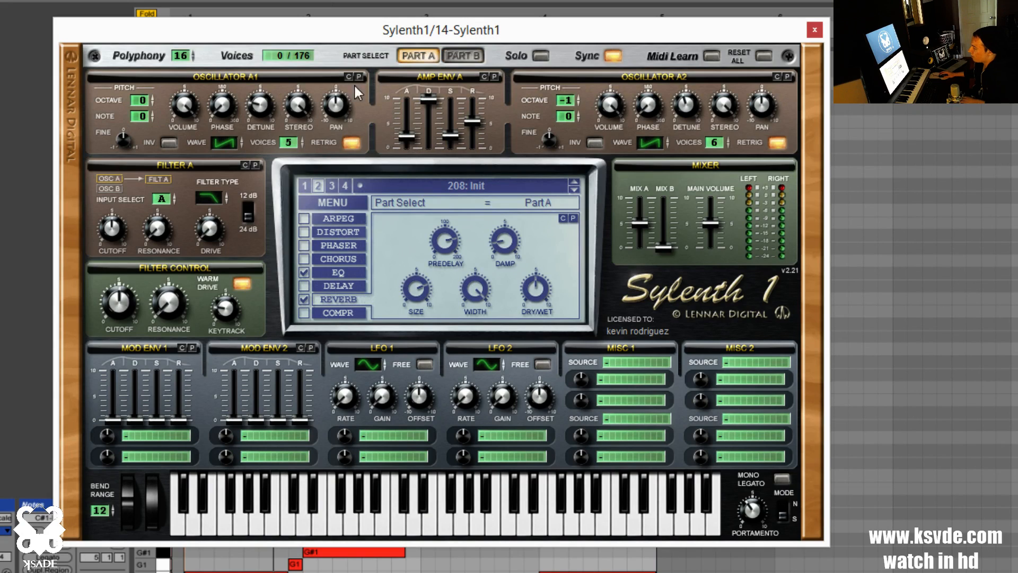
{"action": "left_click", "coordinate": [472, 55]}
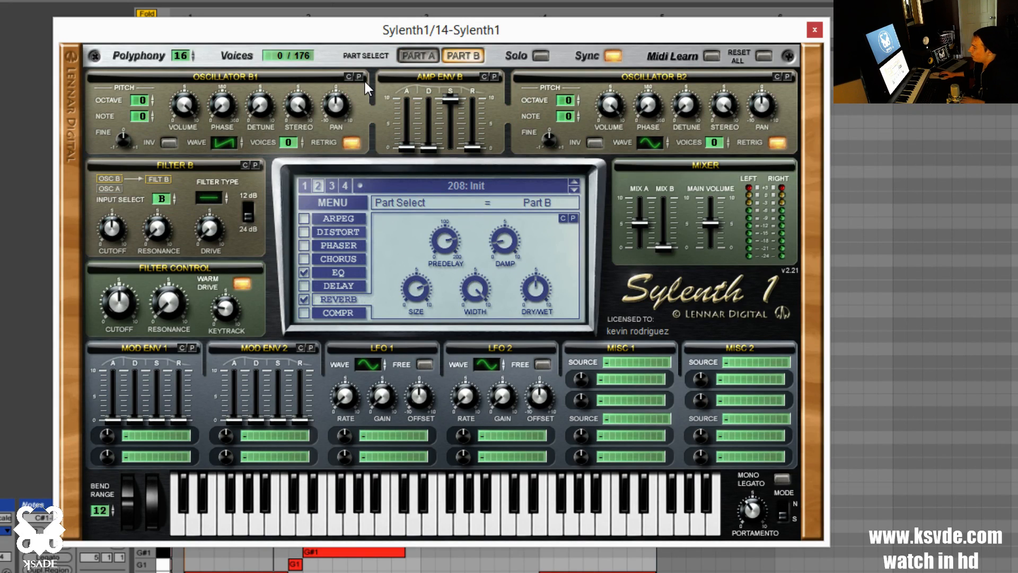
{"action": "left_click", "coordinate": [432, 58]}
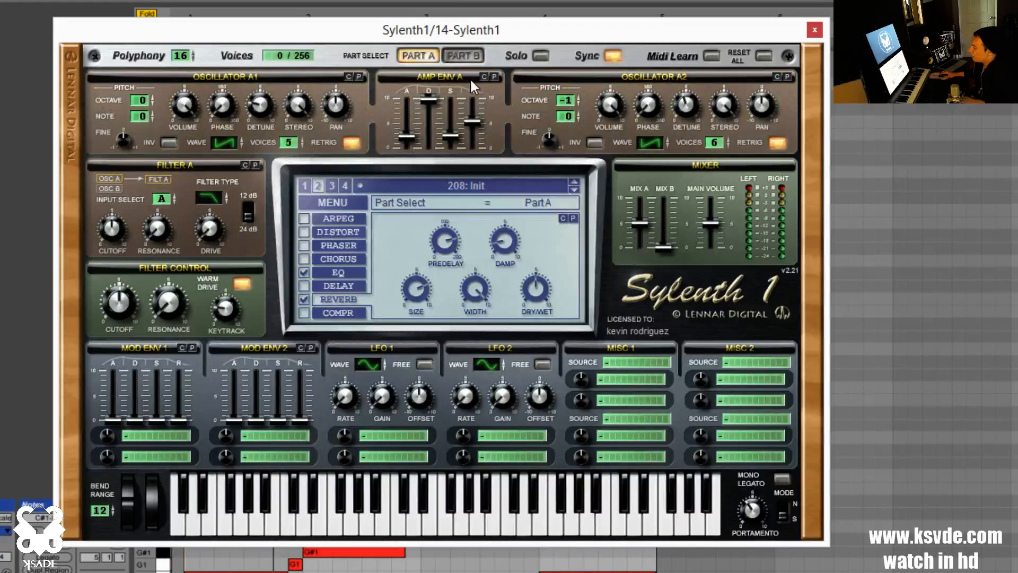
{"action": "left_click", "coordinate": [464, 56]}
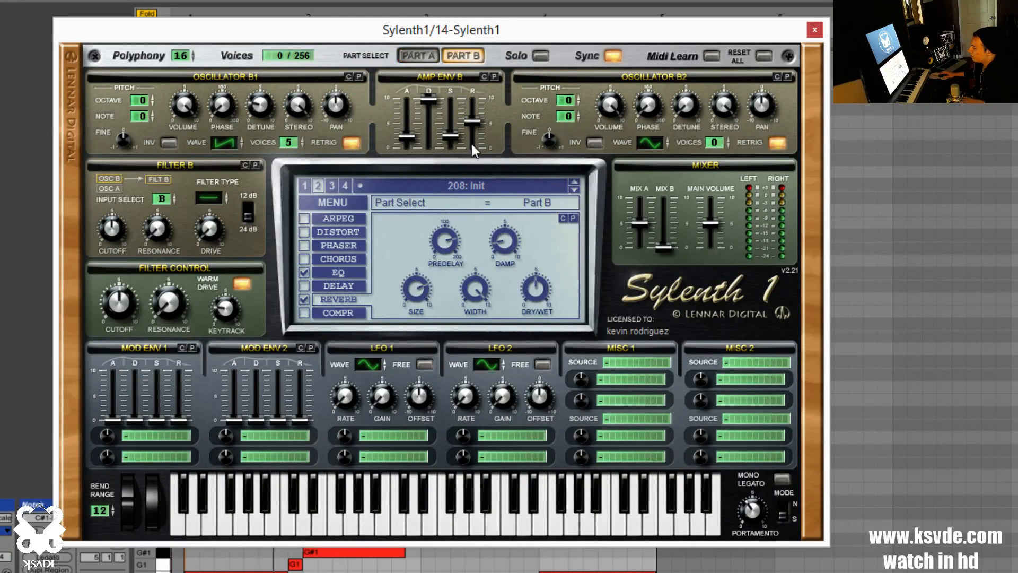
- Copy filter A's settings from part A and paste them onto filter B in part B
{"action": "left_click", "coordinate": [415, 54]}
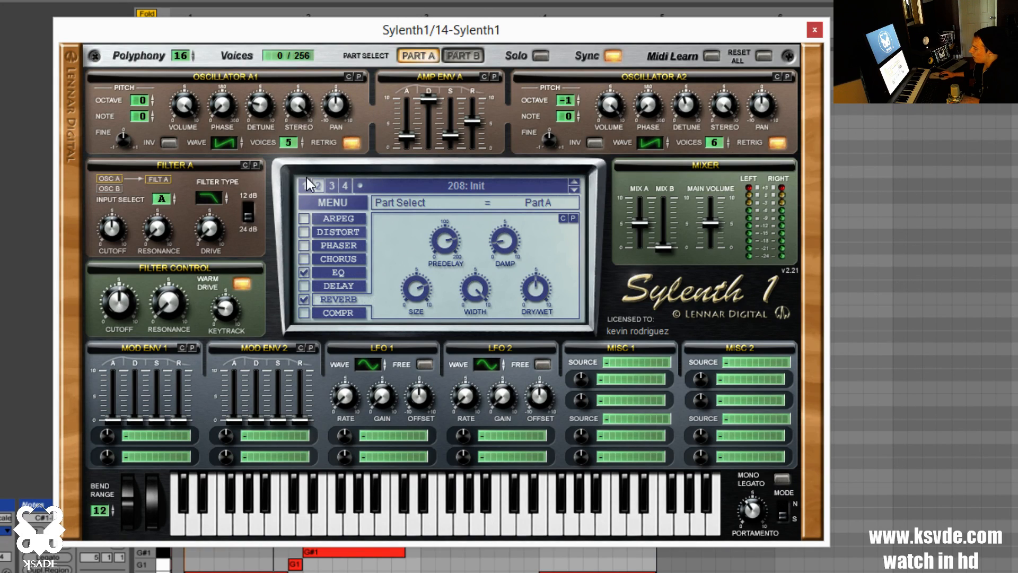
{"action": "left_click", "coordinate": [462, 56]}
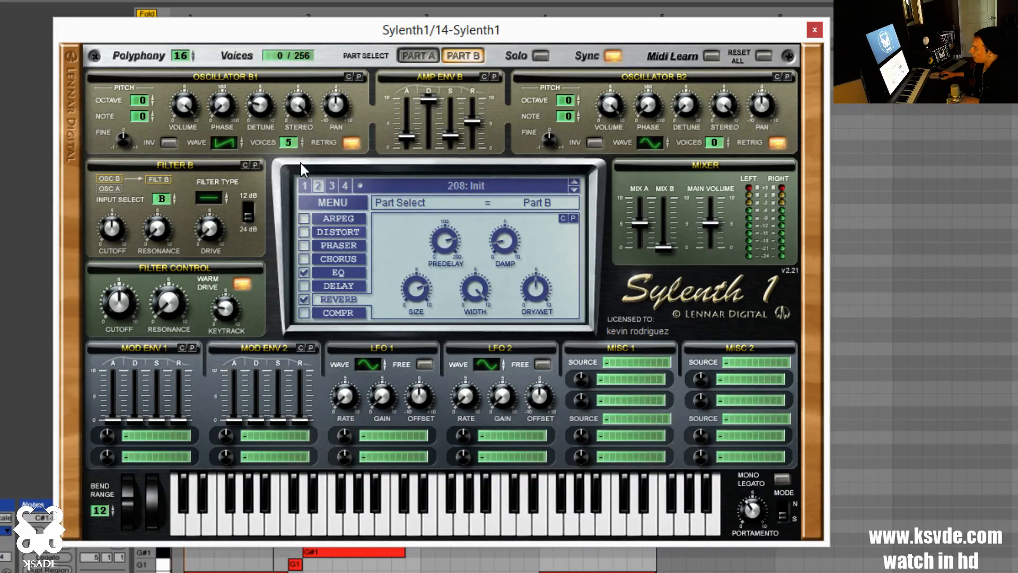
{"action": "left_click", "coordinate": [256, 165]}
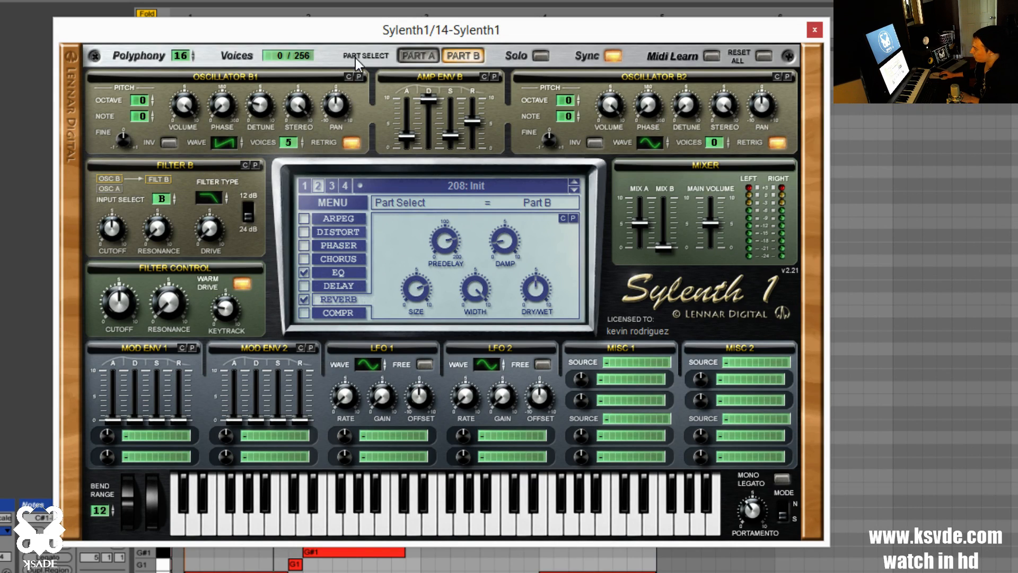
- Compare part A with part B, and in part B set oscillator B1's octave to +1 and detune to 4.71
{"action": "left_click", "coordinate": [416, 59]}
{"action": "left_click", "coordinate": [467, 55]}
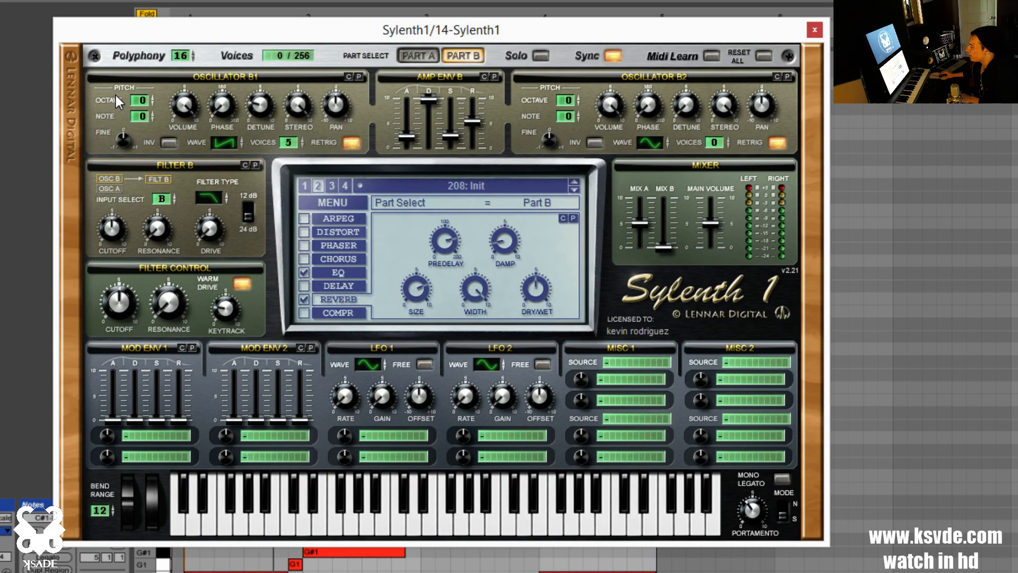
{"action": "left_click", "coordinate": [151, 97]}
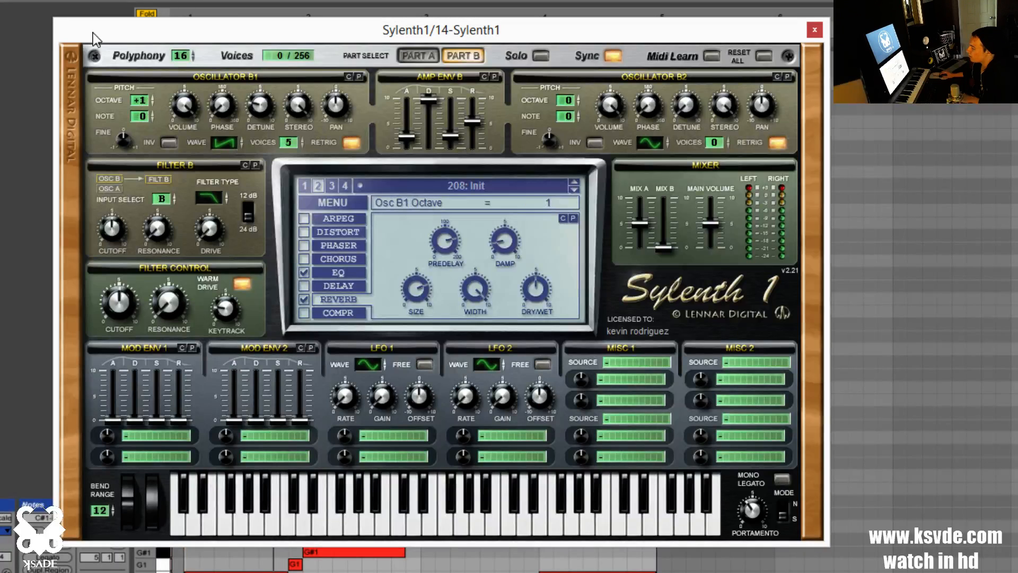
{"action": "left_click_drag", "start_coordinate": [258, 107], "coordinate": [278, 95]}
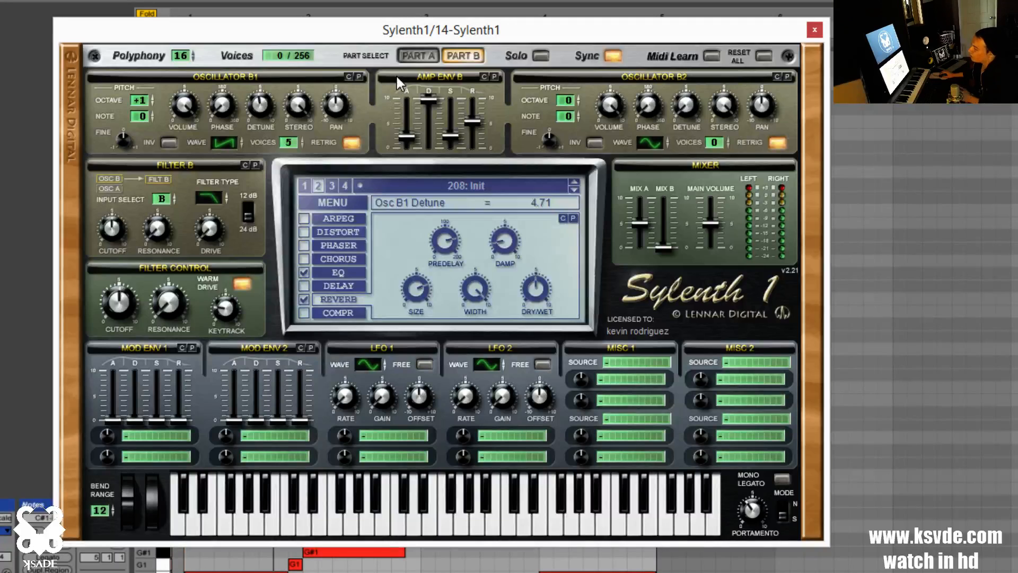
- Compare part A with part B, and turn off retrigger on oscillator B1 in part B
{"action": "left_click", "coordinate": [417, 56]}
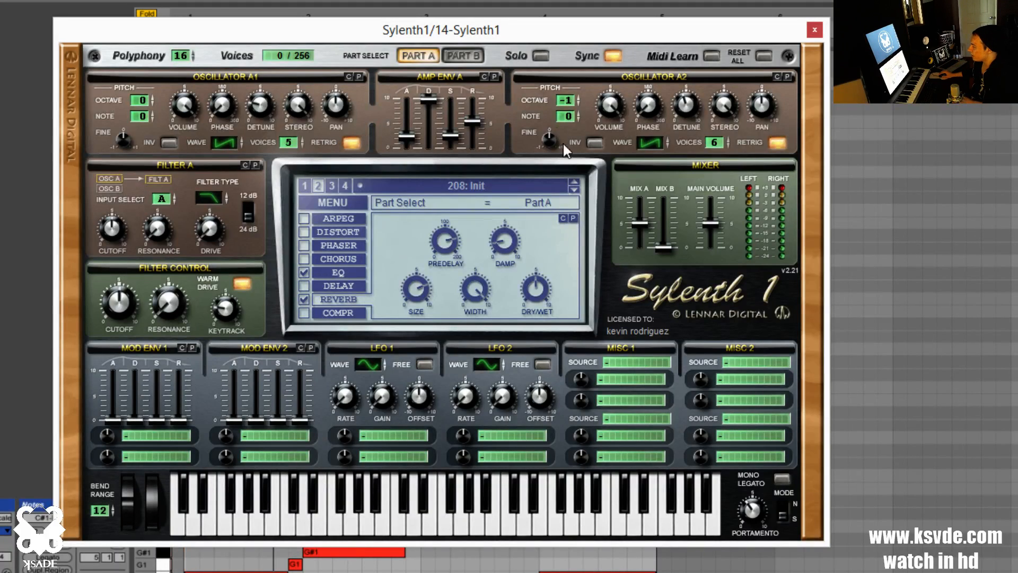
{"action": "left_click", "coordinate": [456, 57]}
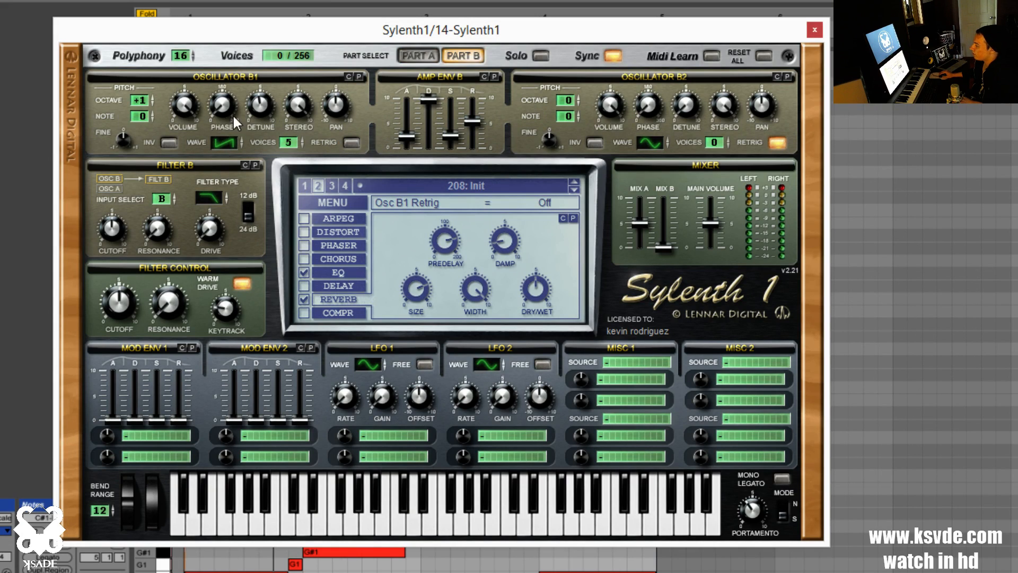
{"action": "left_click_drag", "start_coordinate": [264, 107], "coordinate": [215, 208]}
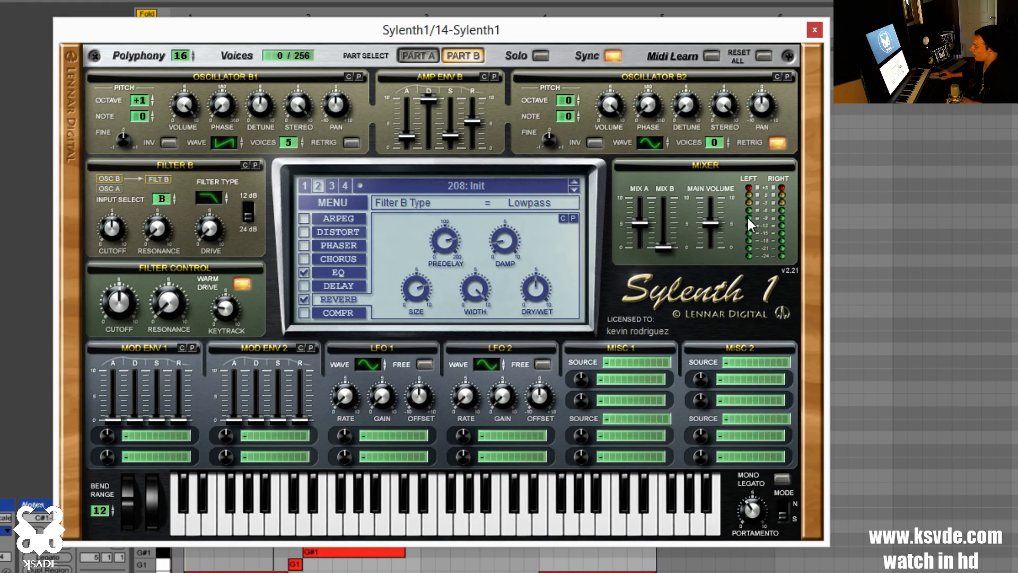
{"action": "left_click", "coordinate": [663, 245]}
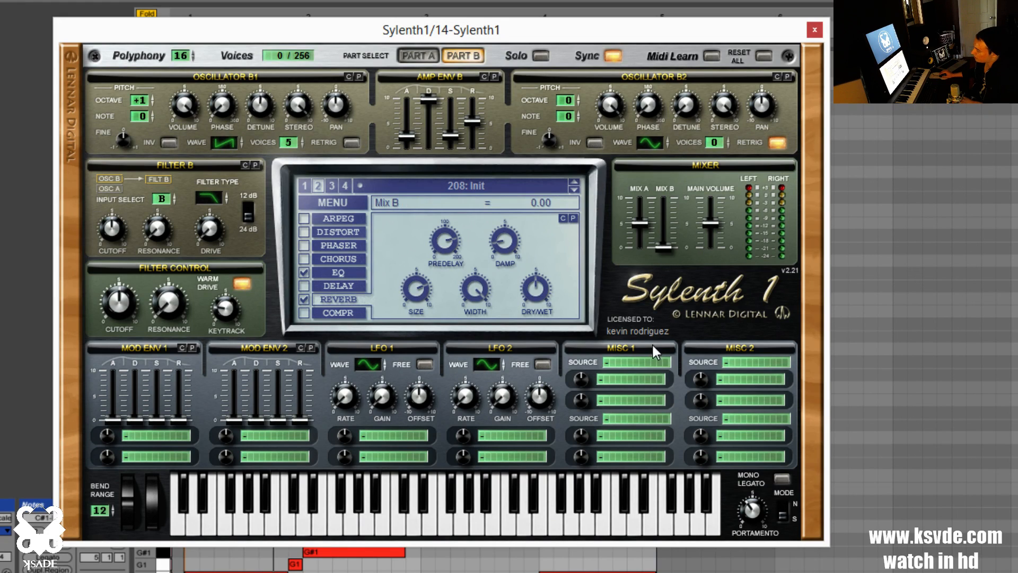
- In part A, set filter A's input to A+B while the clip plays
{"action": "left_click", "coordinate": [424, 55]}
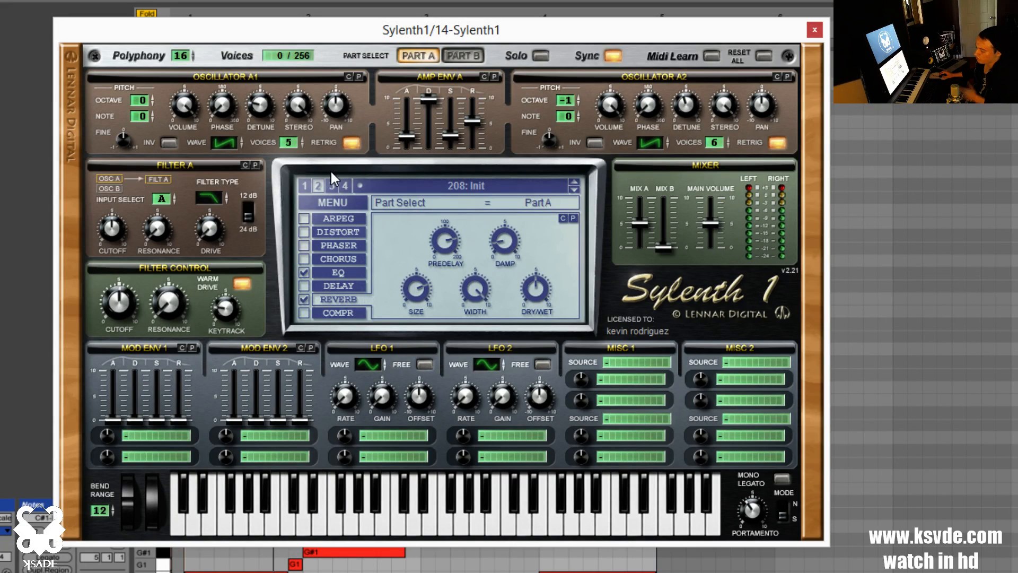
{"action": "mouse_move", "coordinate": [166, 201]}
{"action": "left_mouse_down"}
{"action": "mouse_move", "coordinate": [178, 191]}
{"action": "mouse_move", "coordinate": [163, 213]}
{"action": "left_mouse_up"}
{"action": "key", "text": "space"}
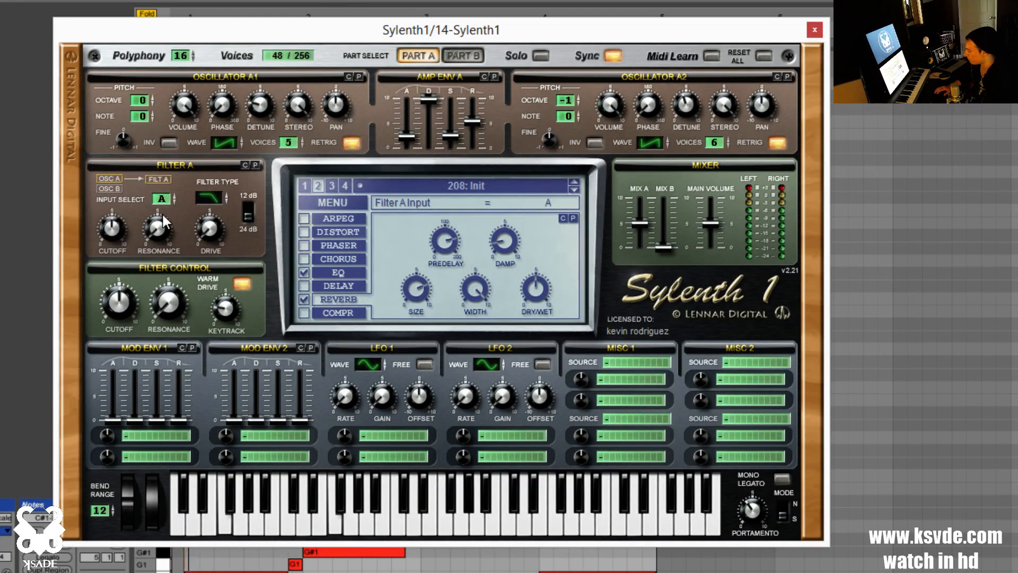
{"action": "left_click_drag", "start_coordinate": [160, 195], "coordinate": [174, 180]}
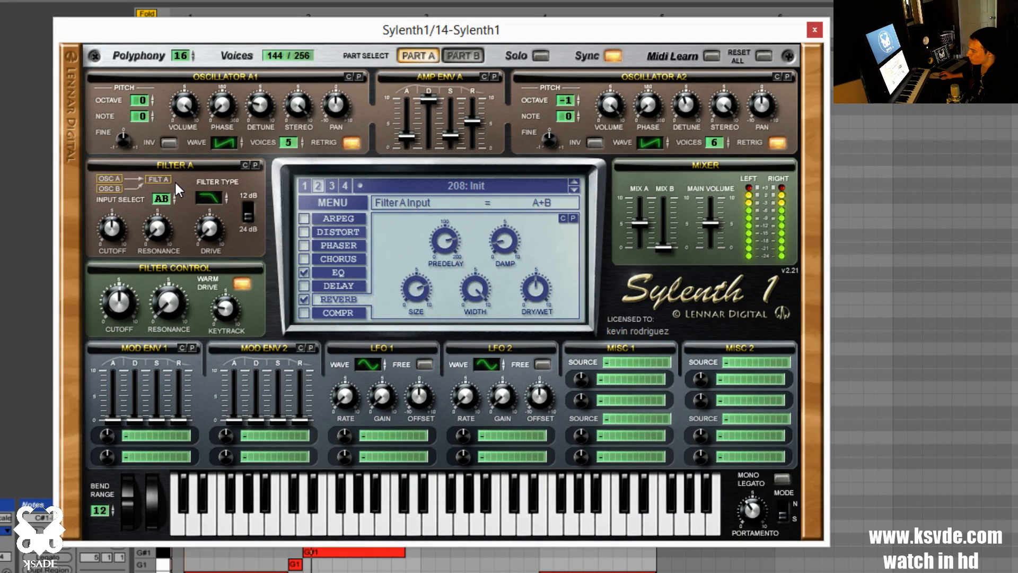
- In part B, reduce oscillator B1 to 3 voices, audition octave 0 before restoring +1, and set its volume to 2.57
{"action": "left_click", "coordinate": [453, 55]}
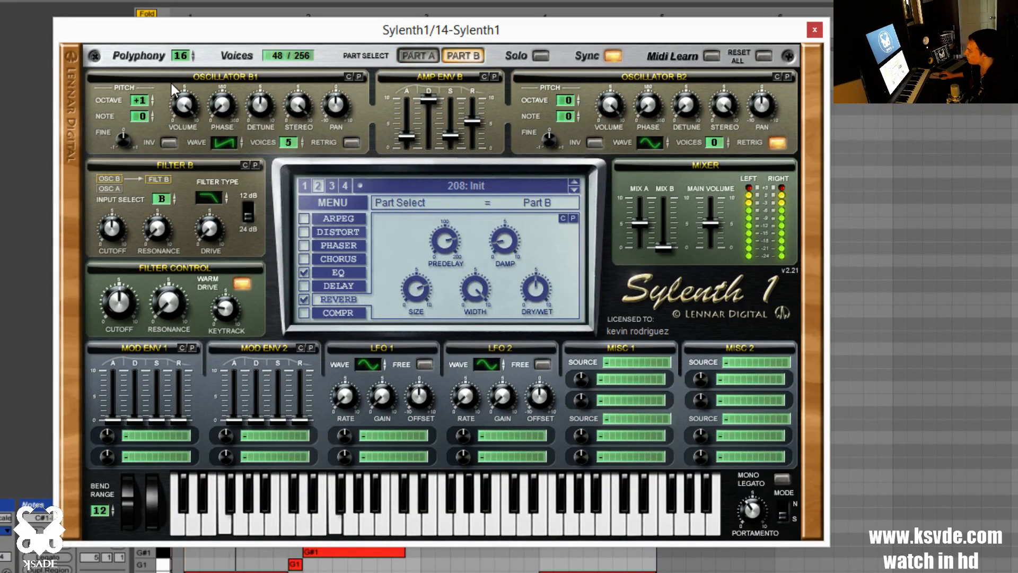
{"action": "left_click_drag", "start_coordinate": [257, 105], "coordinate": [279, 134]}
{"action": "left_click_drag", "start_coordinate": [288, 161], "coordinate": [285, 165]}
{"action": "left_click_drag", "start_coordinate": [264, 110], "coordinate": [266, 102]}
{"action": "left_click", "coordinate": [144, 103]}
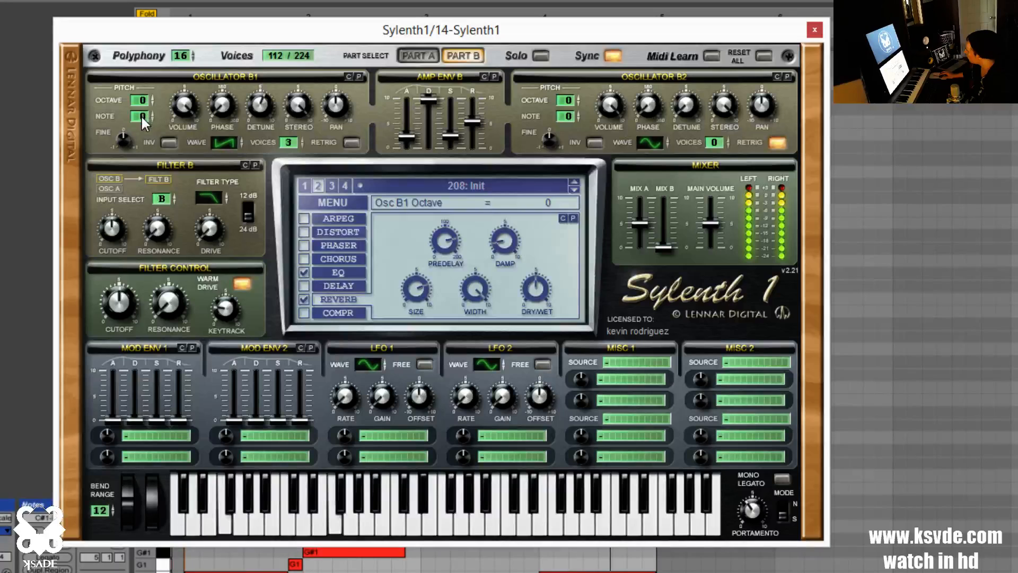
{"action": "left_click_drag", "start_coordinate": [185, 136], "coordinate": [186, 220]}
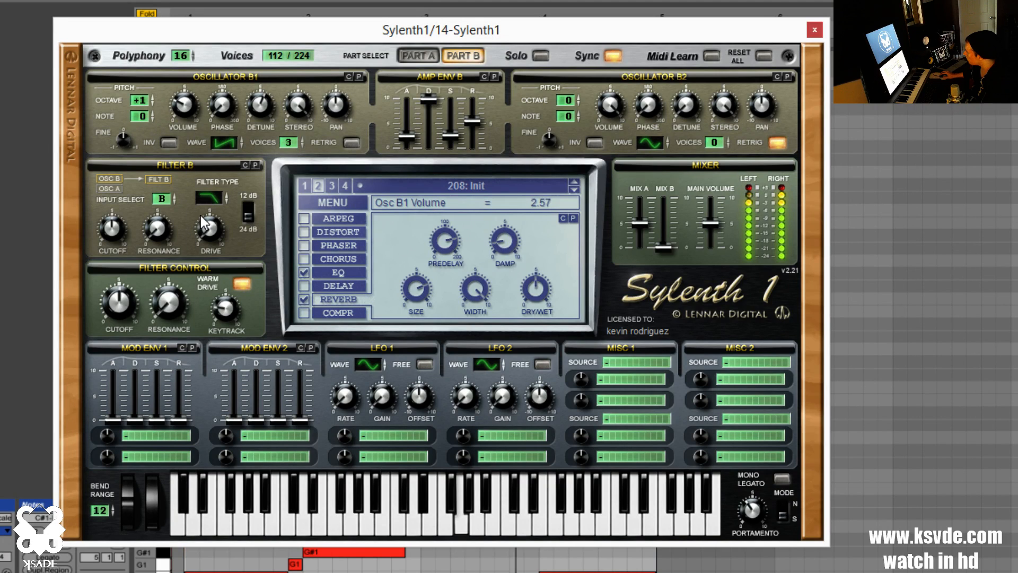
- Set amp envelope B's attack to 4.20, lower its decay to about halfway, and raise oscillator B1's volume to 7.43
{"action": "left_click_drag", "start_coordinate": [406, 137], "coordinate": [419, 200]}
{"action": "left_click_drag", "start_coordinate": [431, 99], "coordinate": [429, 154]}
{"action": "left_click_drag", "start_coordinate": [190, 121], "coordinate": [199, 94]}
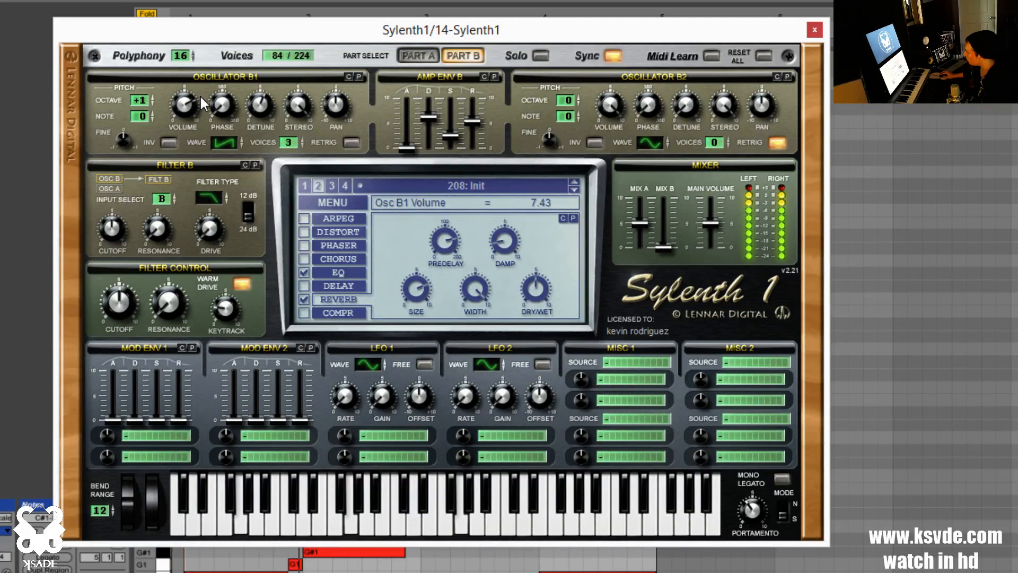
{"action": "left_click_drag", "start_coordinate": [407, 144], "coordinate": [427, 92]}
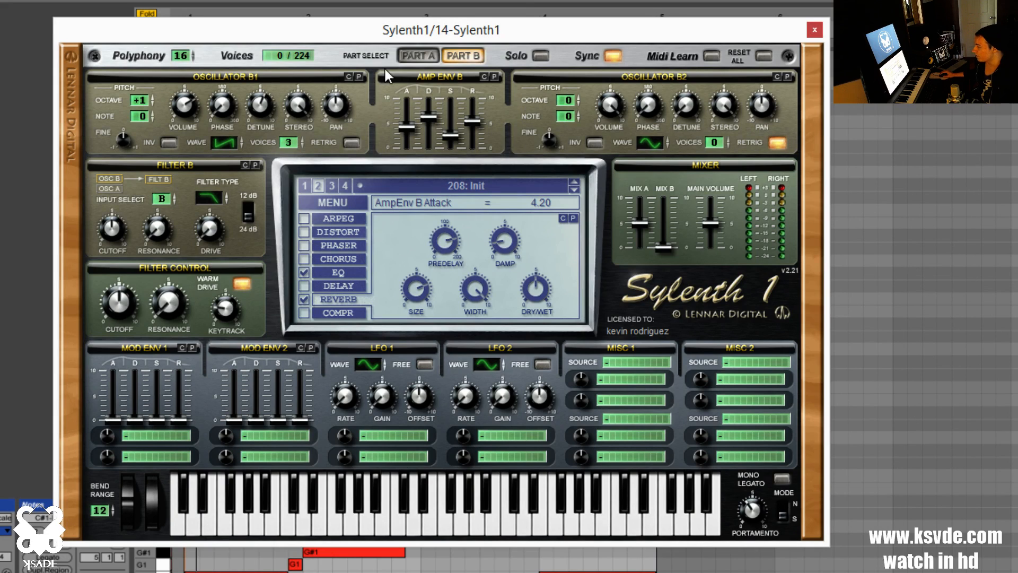
- Compare parts A and B, and try filter A's type as Bypass before restoring Lowpass
{"action": "left_click", "coordinate": [422, 55]}
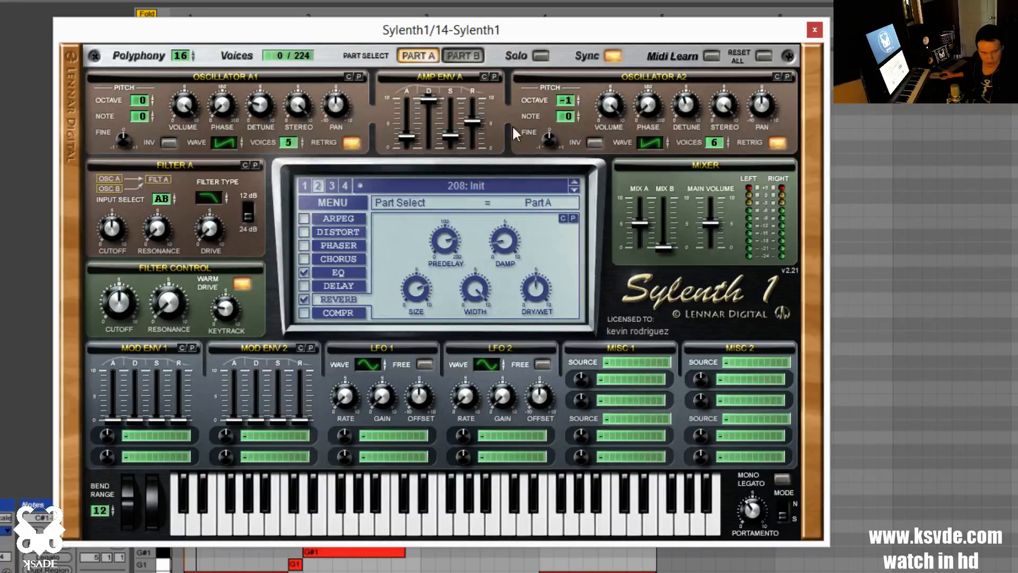
{"action": "left_click", "coordinate": [459, 55]}
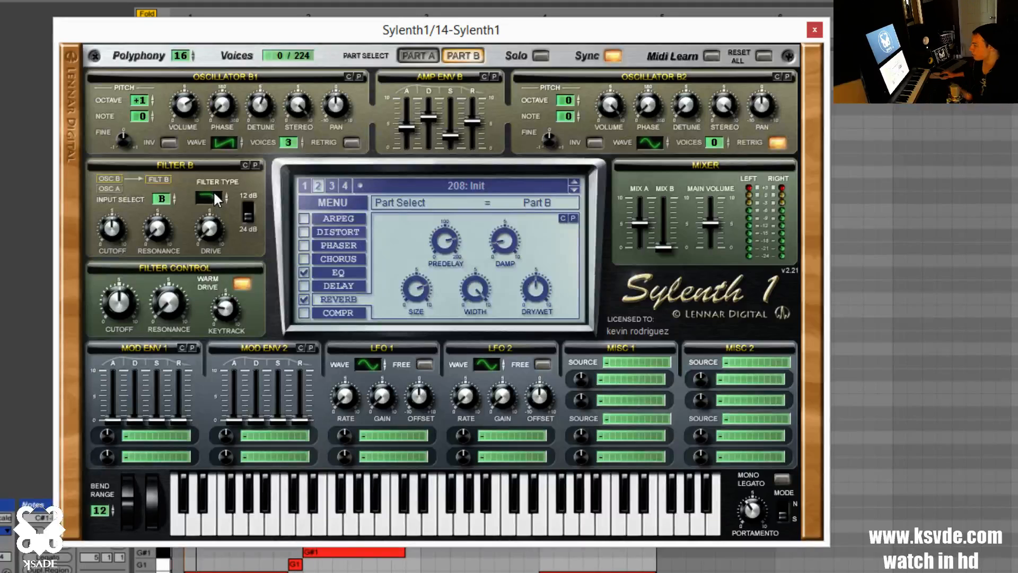
{"action": "left_click", "coordinate": [418, 55]}
{"action": "left_click_drag", "start_coordinate": [210, 200], "coordinate": [211, 209]}
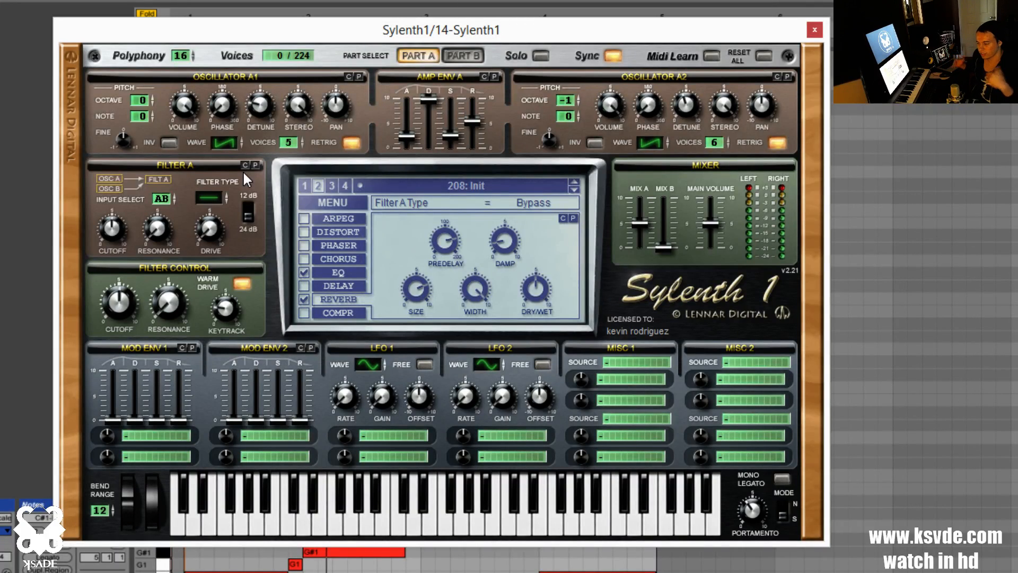
{"action": "left_click", "coordinate": [219, 193]}
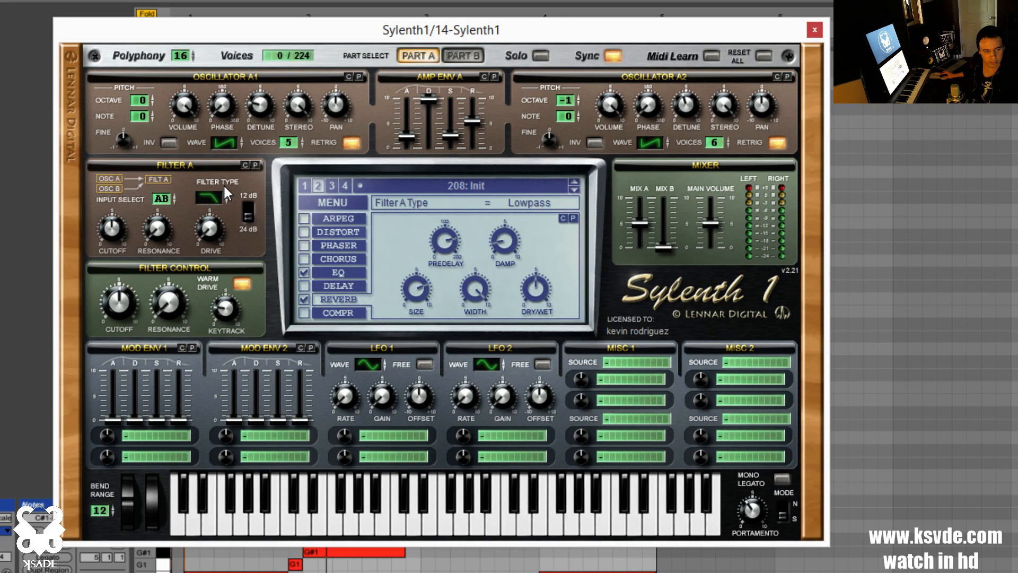
- Audition low drive on filter A, settle on a drive of 4.67, and set the main volume to 2.99
{"action": "left_click", "coordinate": [213, 218]}
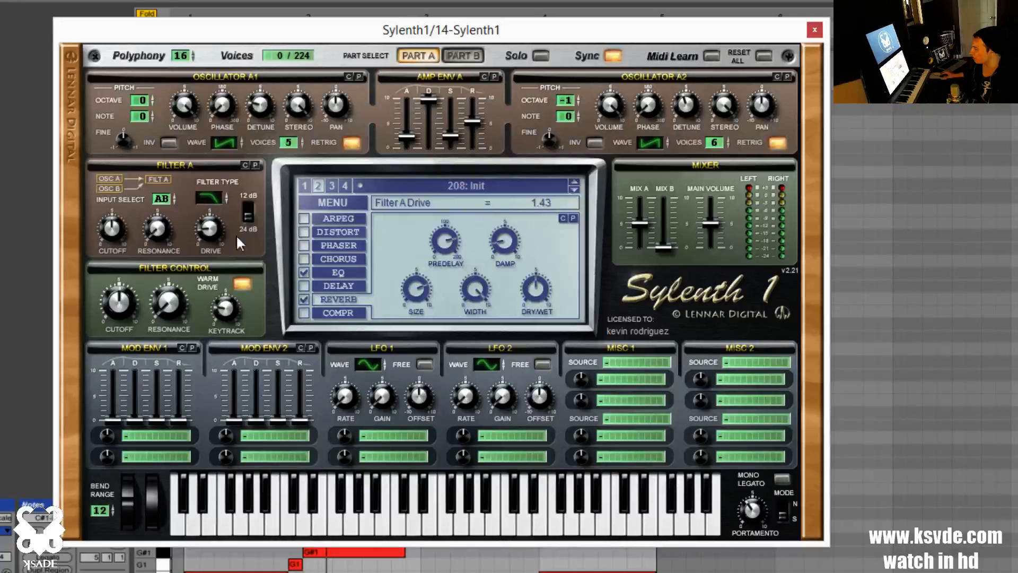
{"action": "left_click_drag", "start_coordinate": [233, 194], "coordinate": [211, 222]}
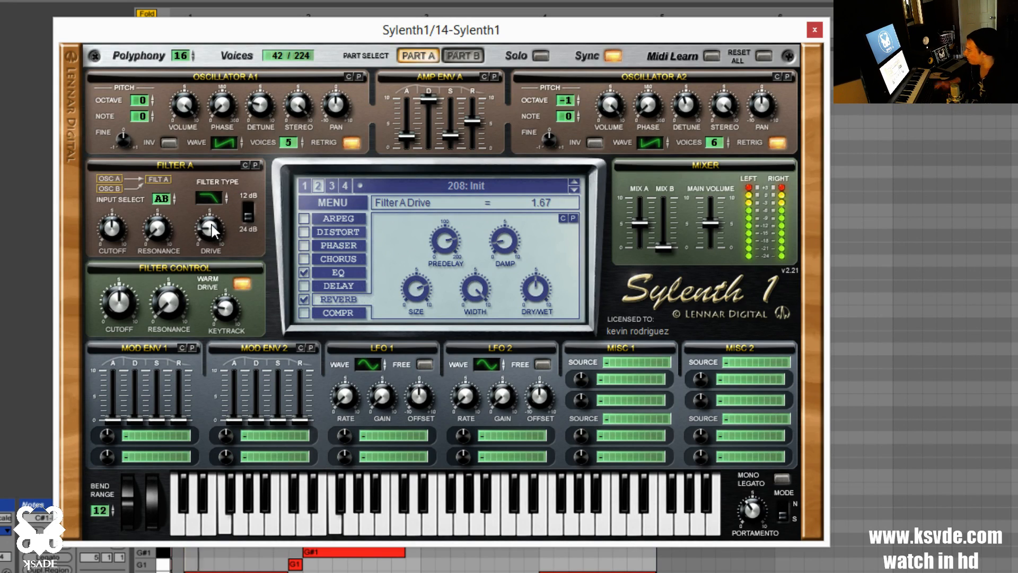
{"action": "left_click_drag", "start_coordinate": [211, 225], "coordinate": [236, 195]}
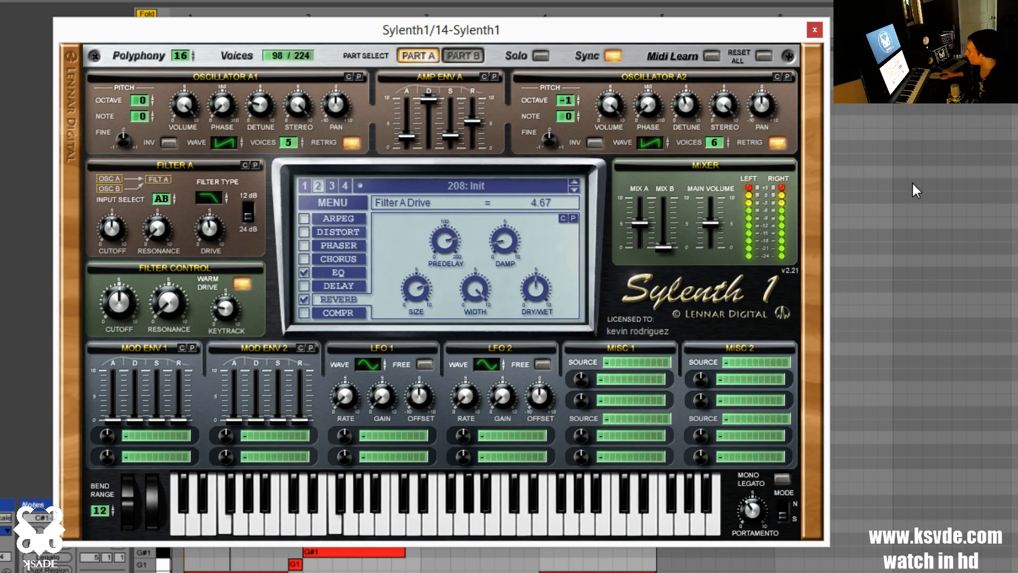
{"action": "left_click_drag", "start_coordinate": [705, 223], "coordinate": [692, 250]}
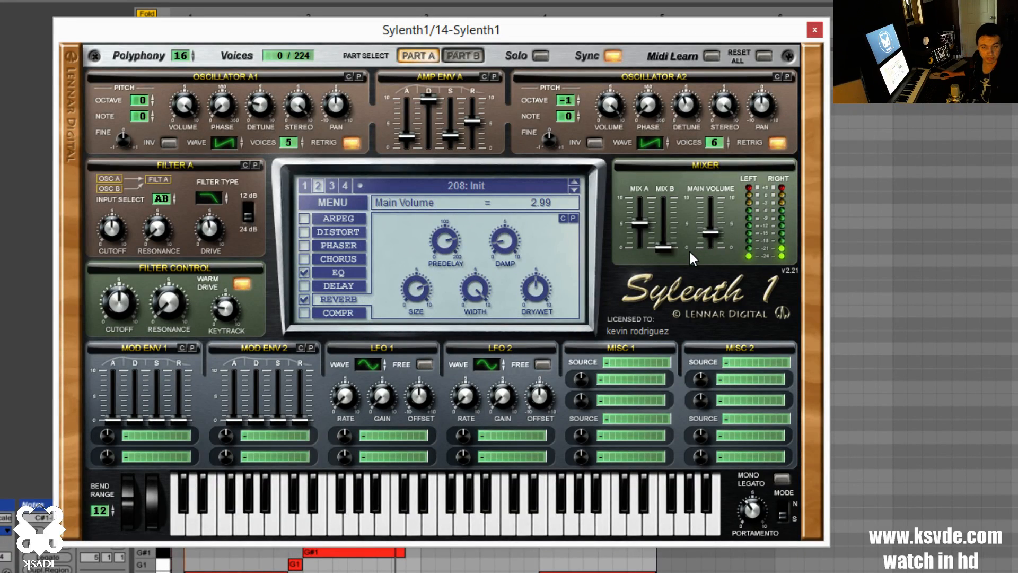
- Look through the preset lists of bank 2 and bank 1
{"action": "left_click", "coordinate": [400, 185]}
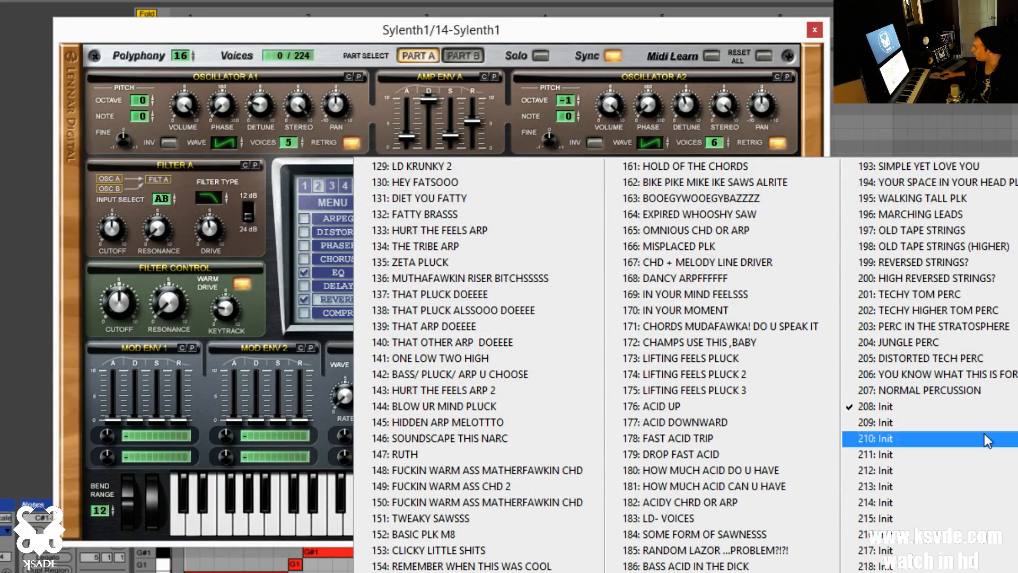
{"action": "left_click", "coordinate": [583, 138]}
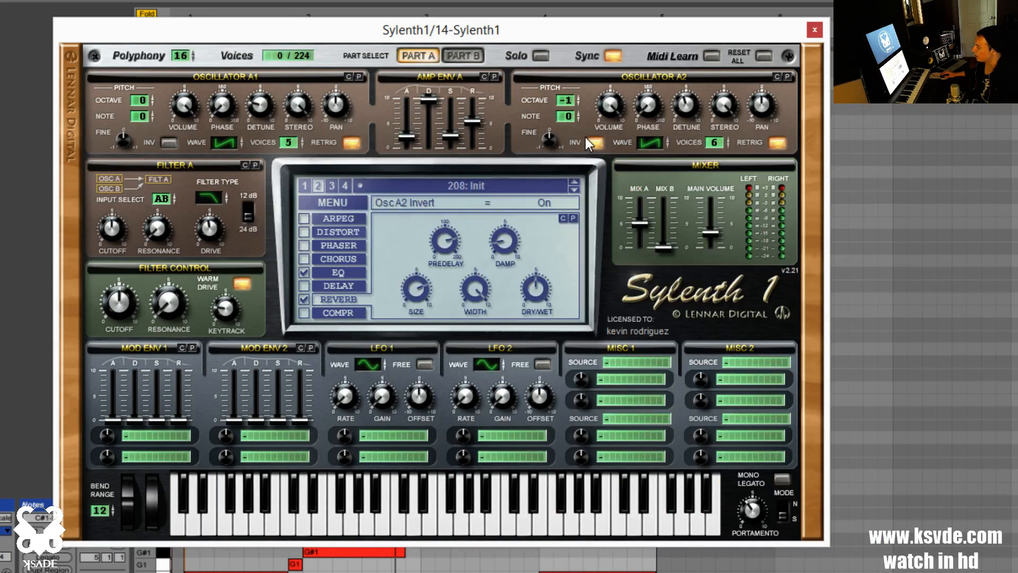
{"action": "left_click", "coordinate": [307, 188]}
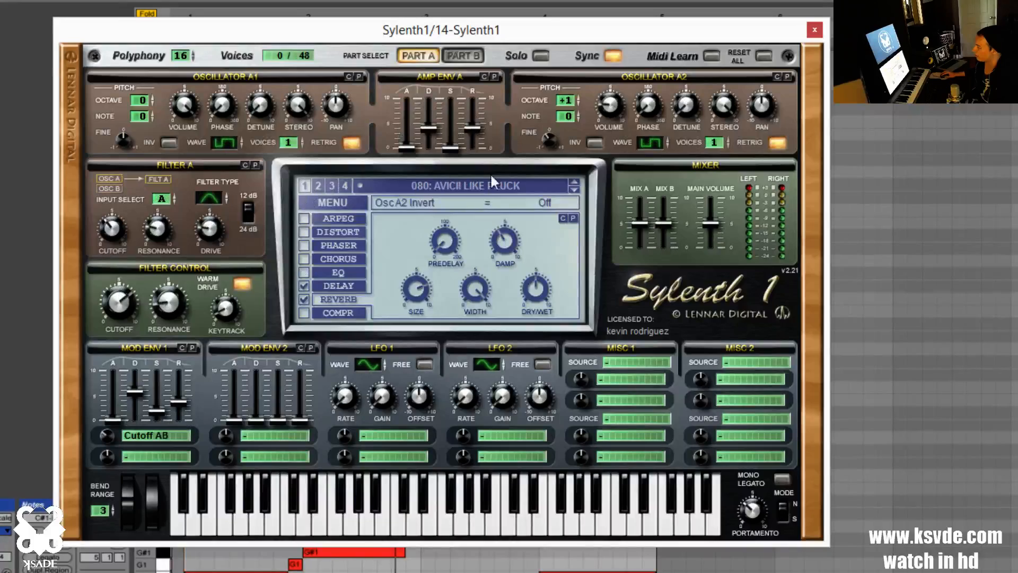
{"action": "left_click", "coordinate": [427, 182]}
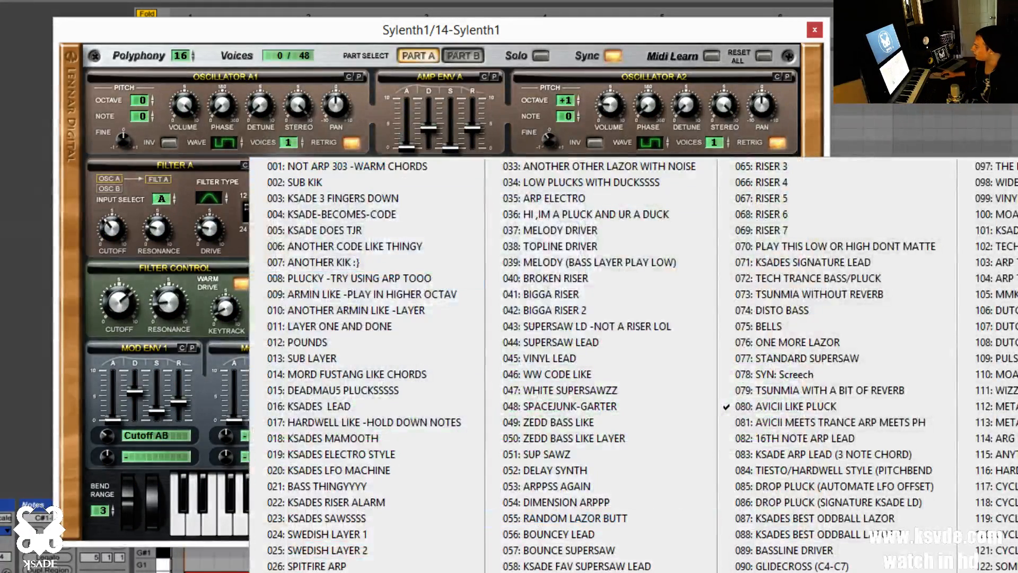
{"action": "left_click", "coordinate": [368, 104]}
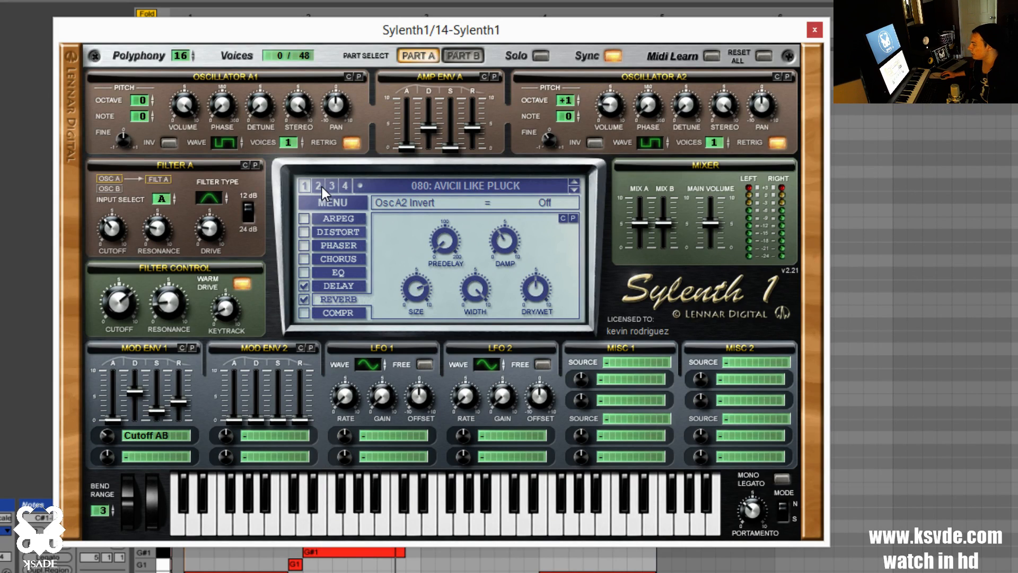
- Look through bank 3's preset list, and return to bank 2 to review its presets
{"action": "left_click", "coordinate": [318, 185]}
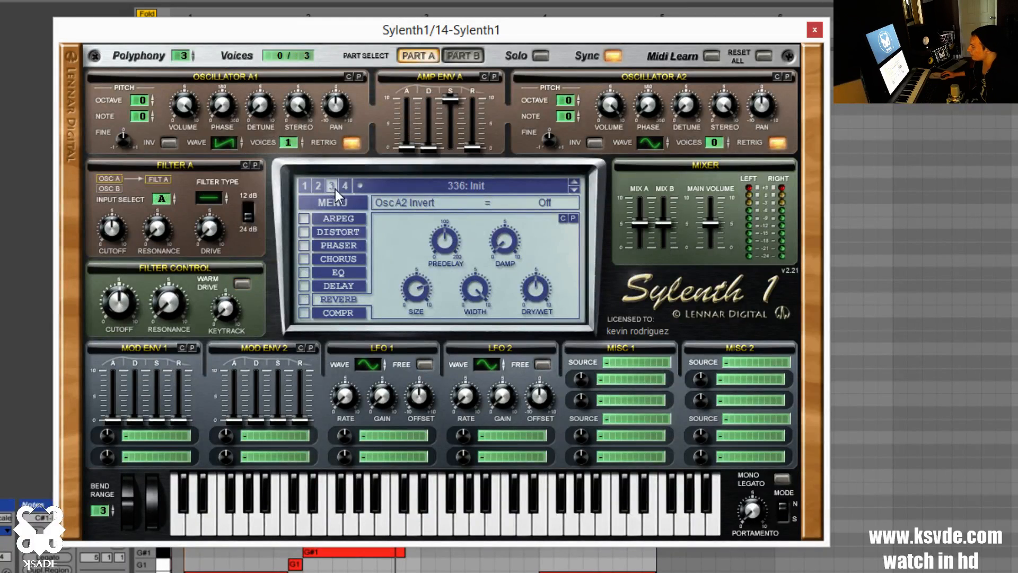
{"action": "left_click", "coordinate": [333, 185]}
{"action": "left_click", "coordinate": [366, 185]}
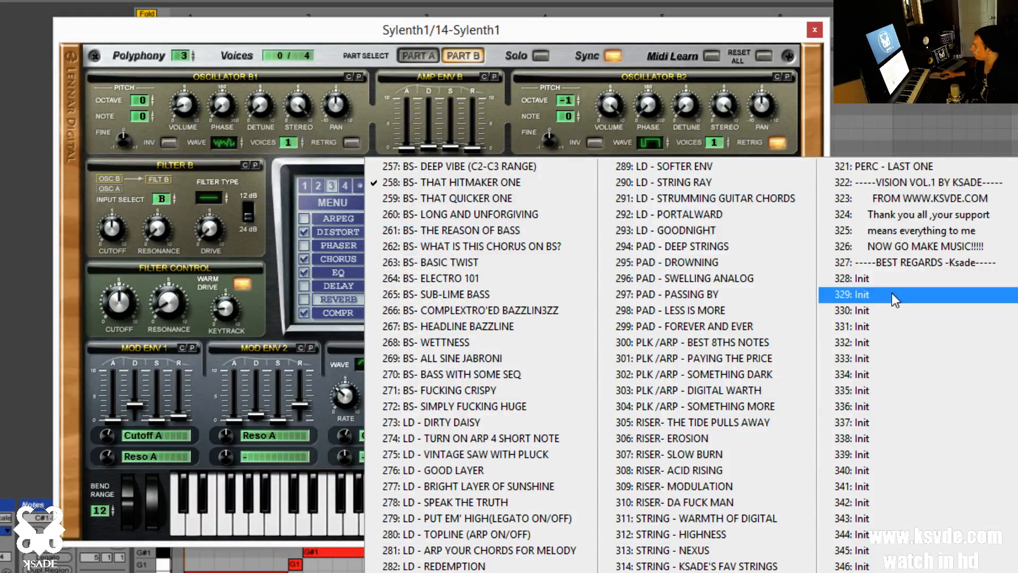
{"action": "left_click", "coordinate": [321, 187]}
{"action": "left_click", "coordinate": [440, 182]}
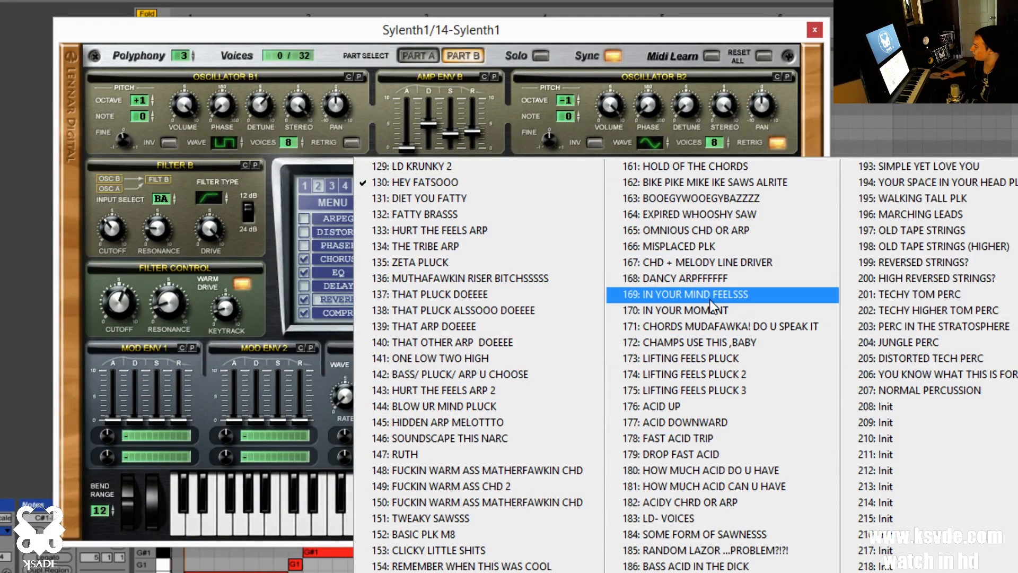
{"action": "left_click", "coordinate": [350, 144]}
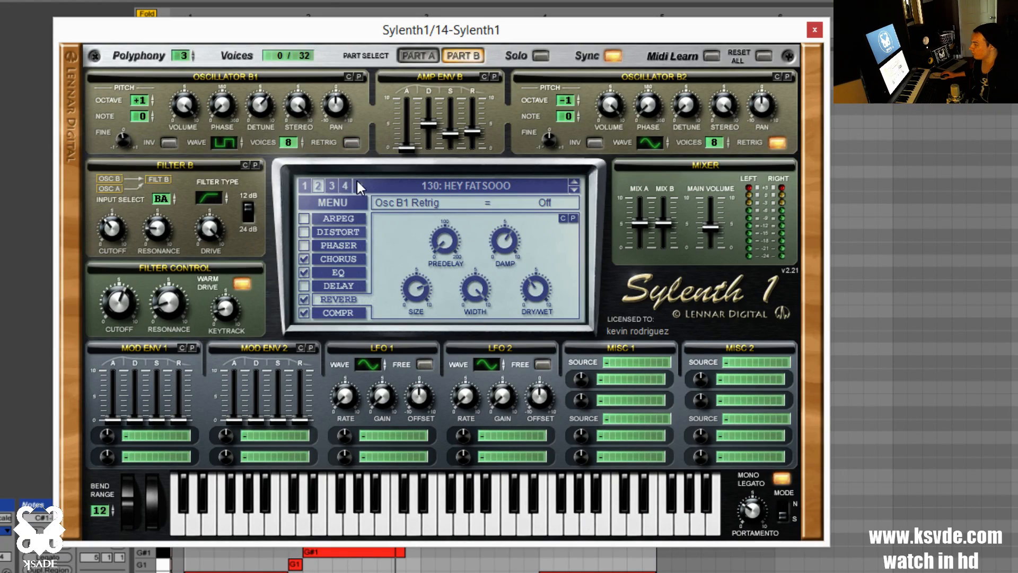
{"action": "left_click", "coordinate": [393, 181]}
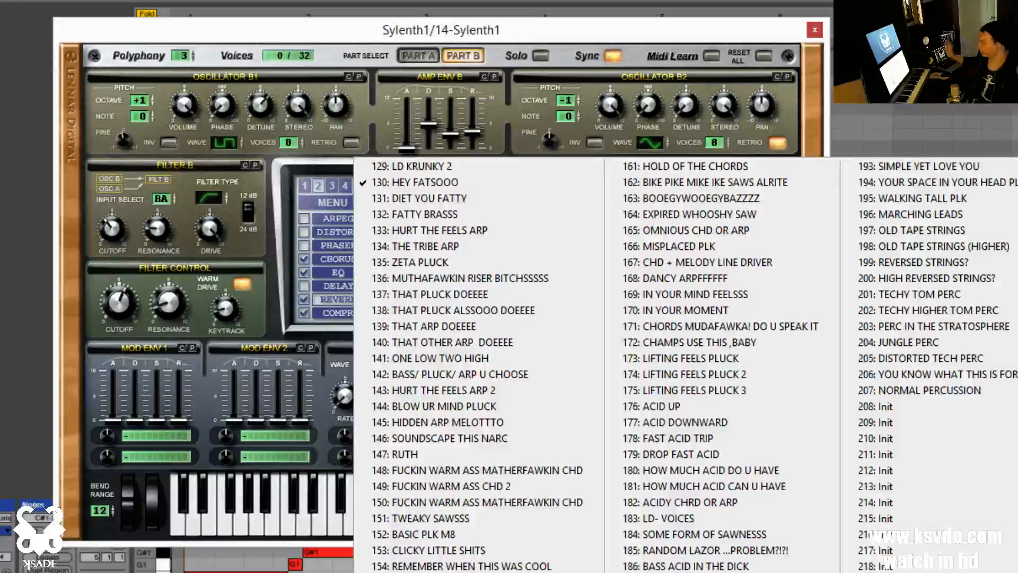
{"action": "left_click", "coordinate": [788, 118]}
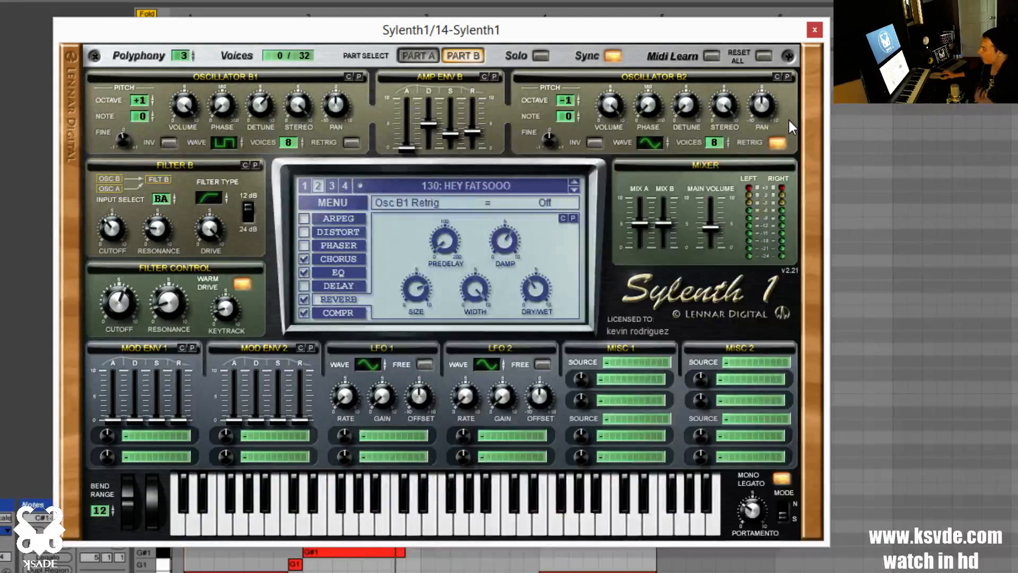